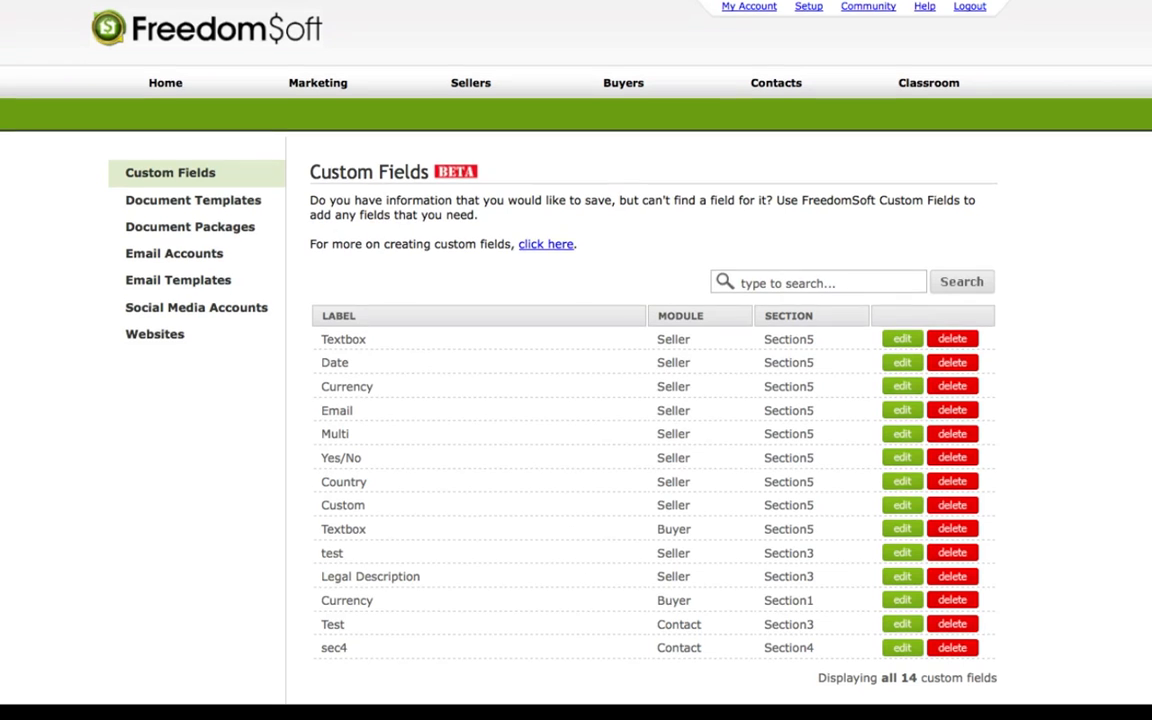
Step: Start a new custom field for the Seller module and place it in Section 1
scroll(576, 400, down, 1)
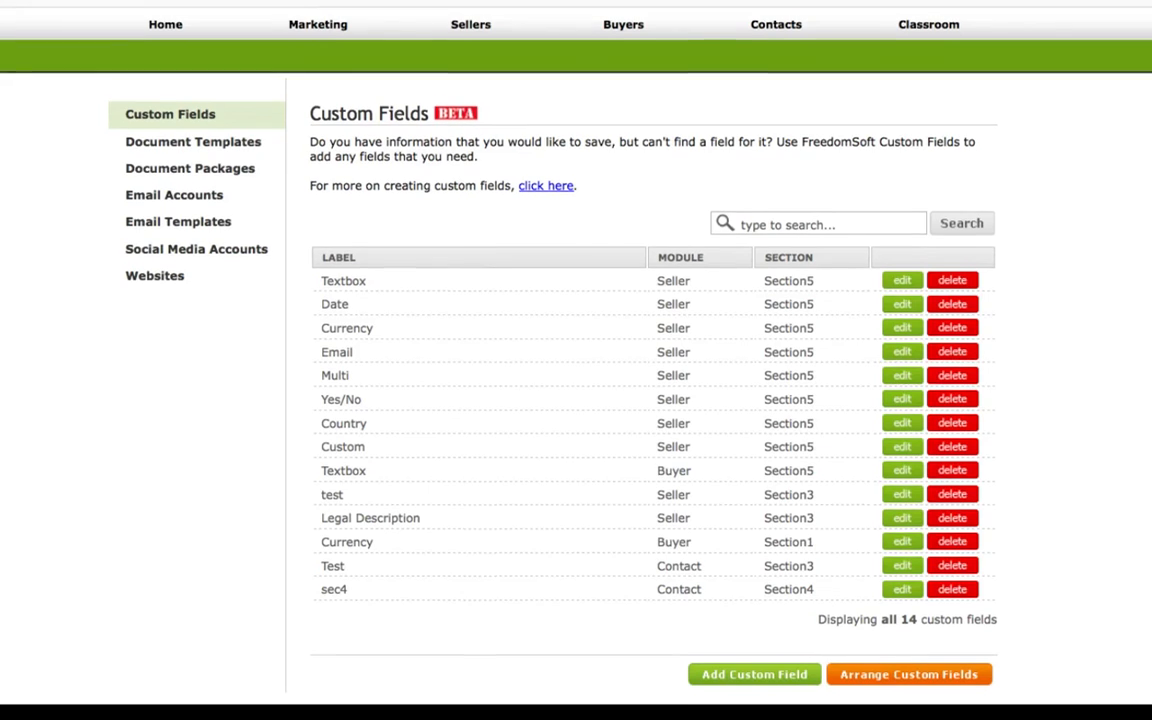
scroll(576, 360, down, 1)
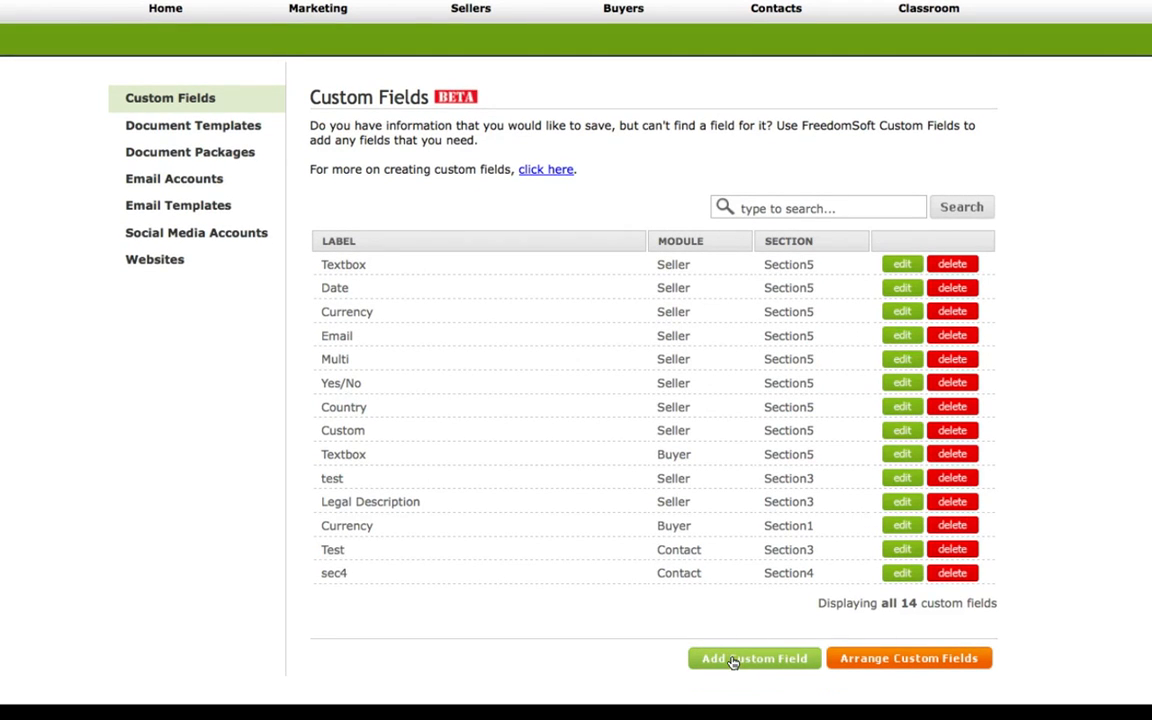
click(733, 660)
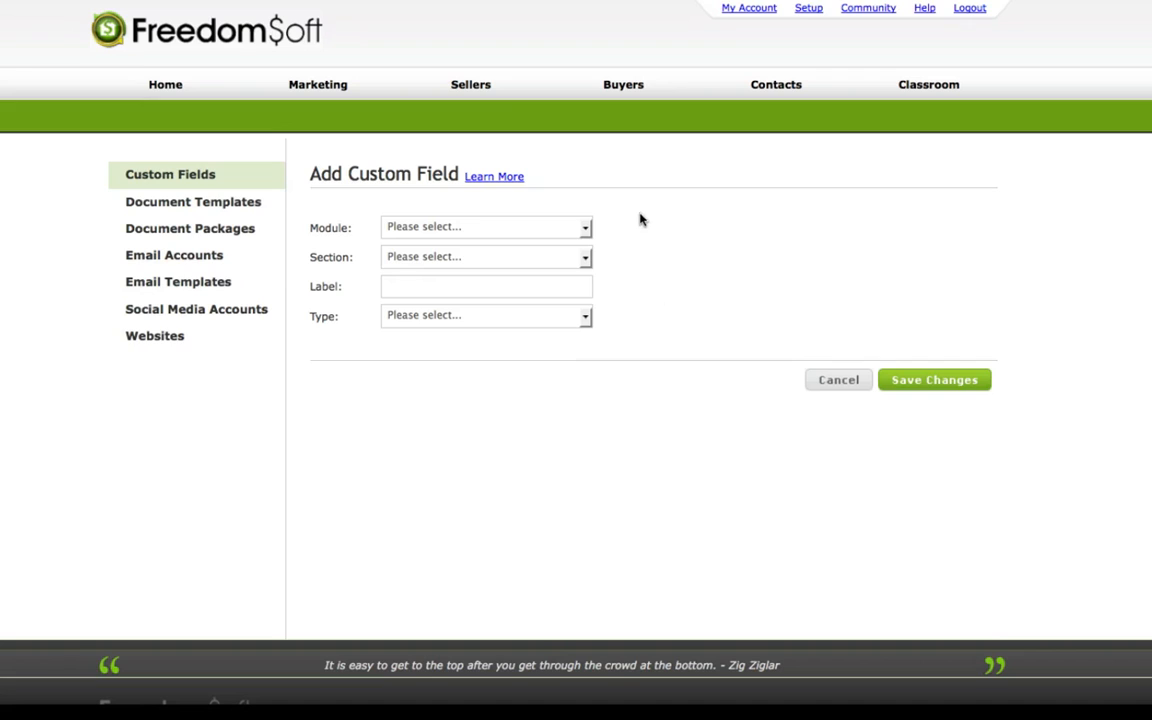
click(586, 229)
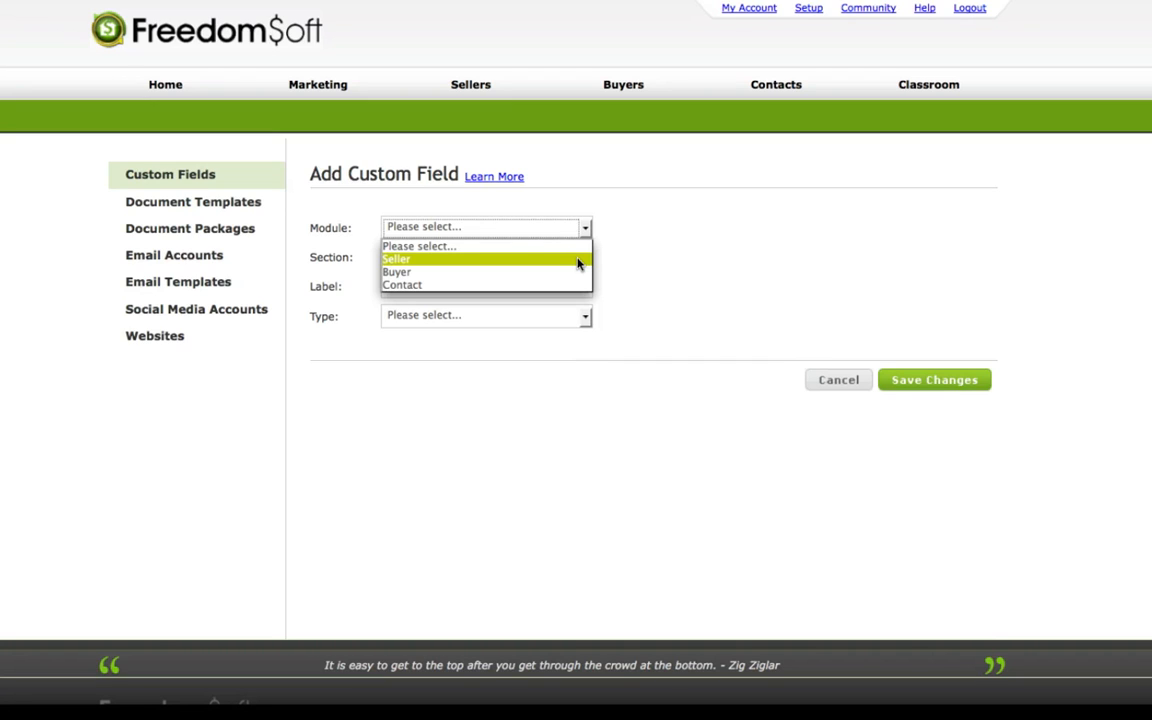
click(578, 262)
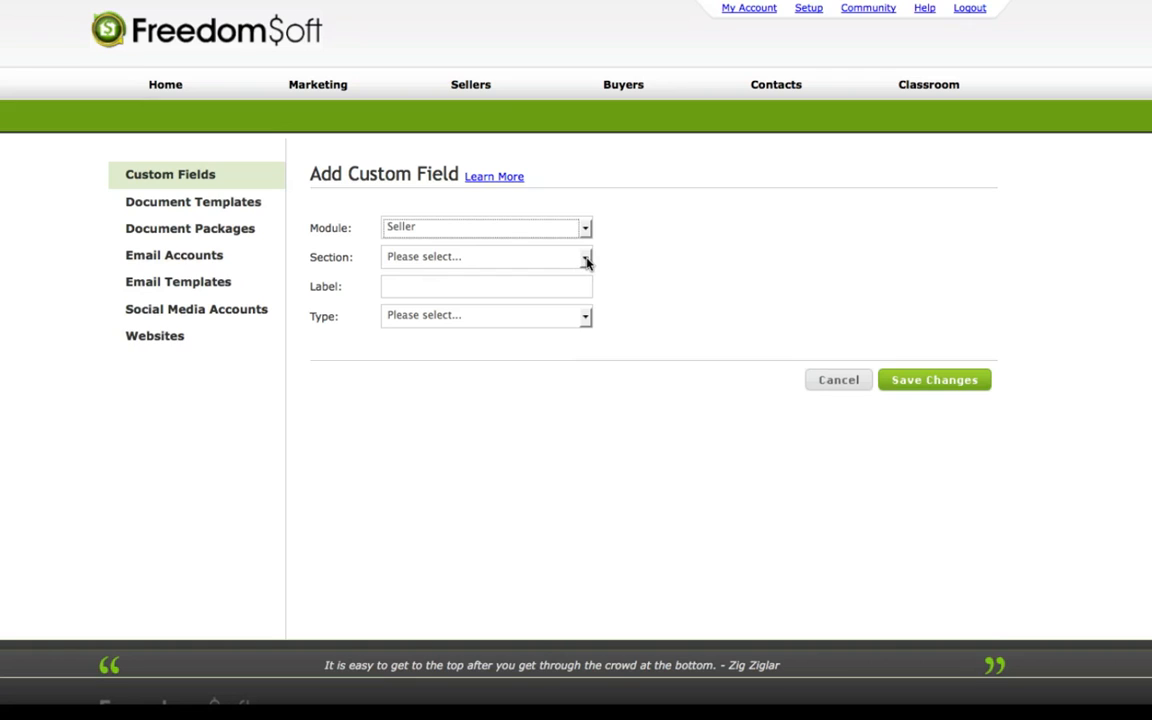
click(586, 259)
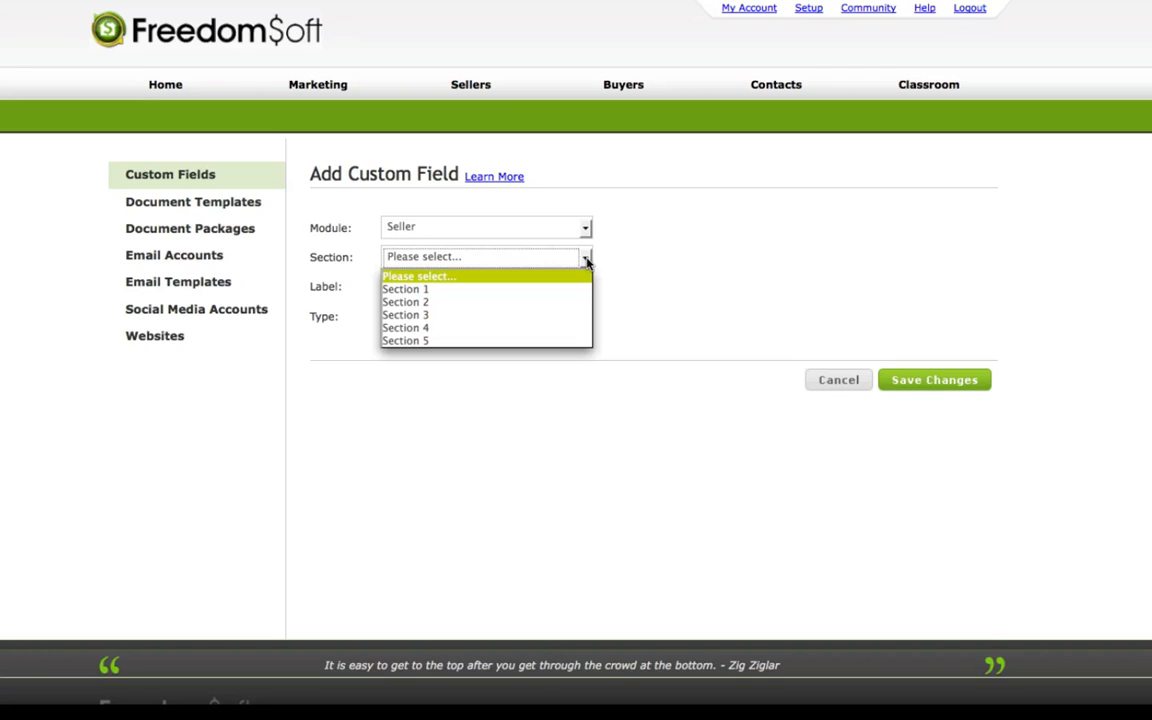
click(528, 290)
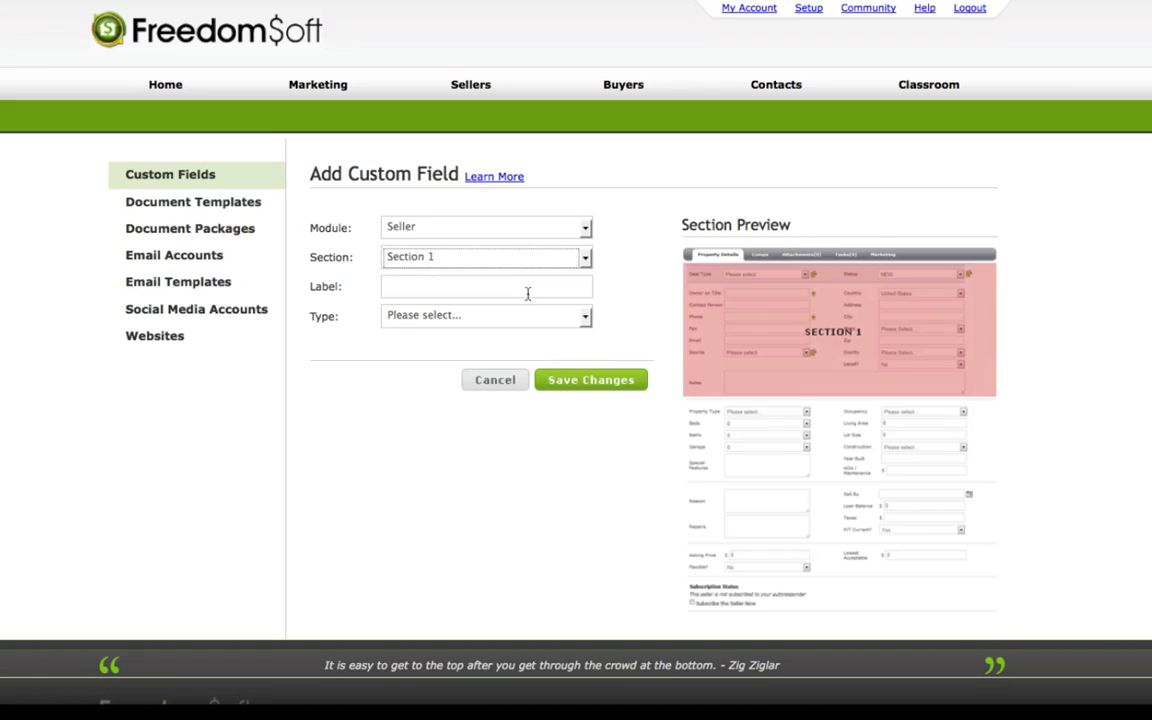
Step: Preview Section 2 and Section 3 of the seller layout and set the section back to Section 1
click(585, 258)
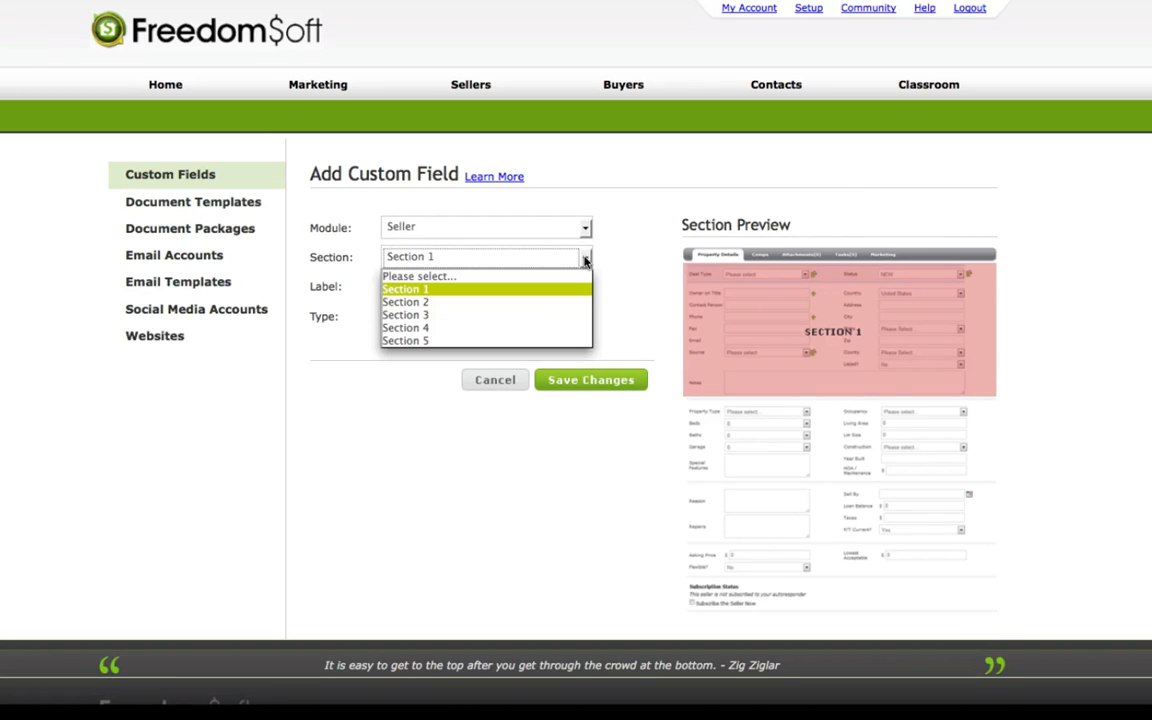
click(549, 303)
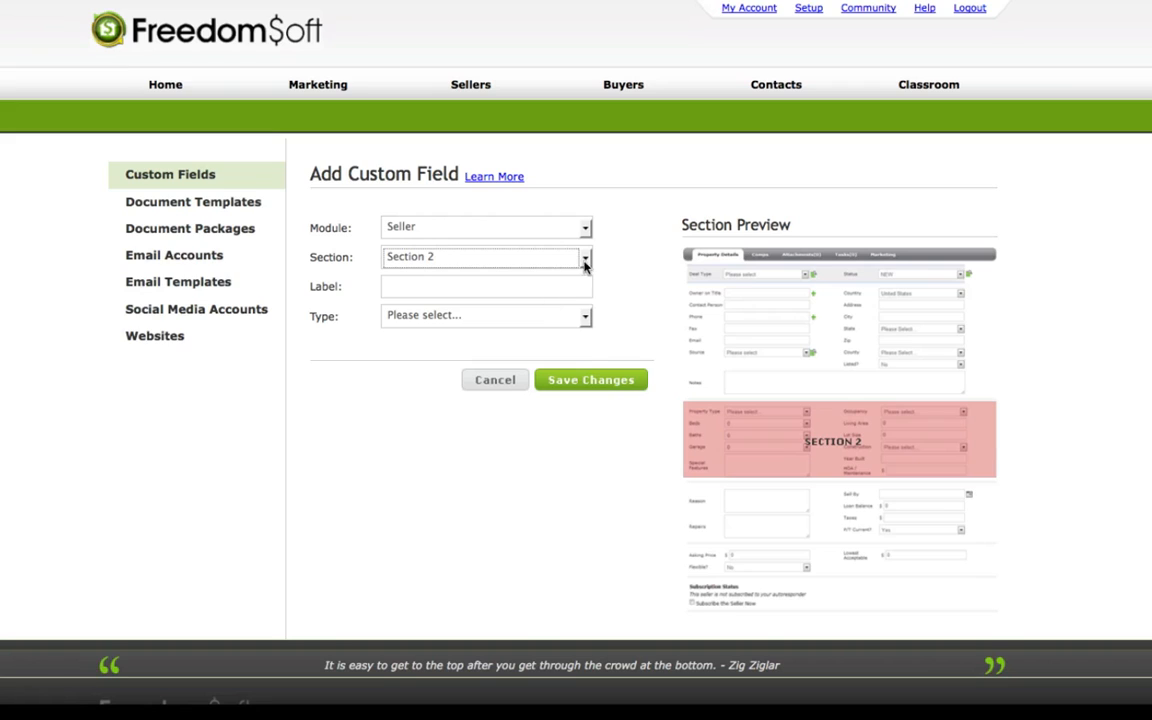
click(585, 258)
click(549, 316)
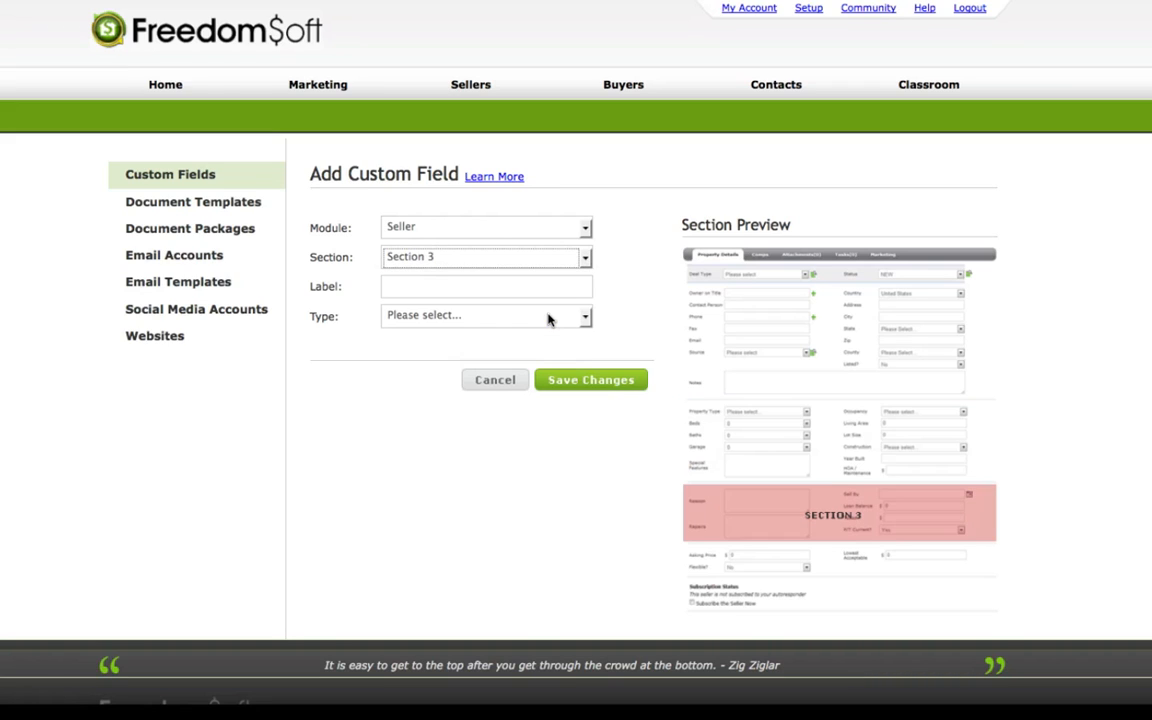
click(585, 258)
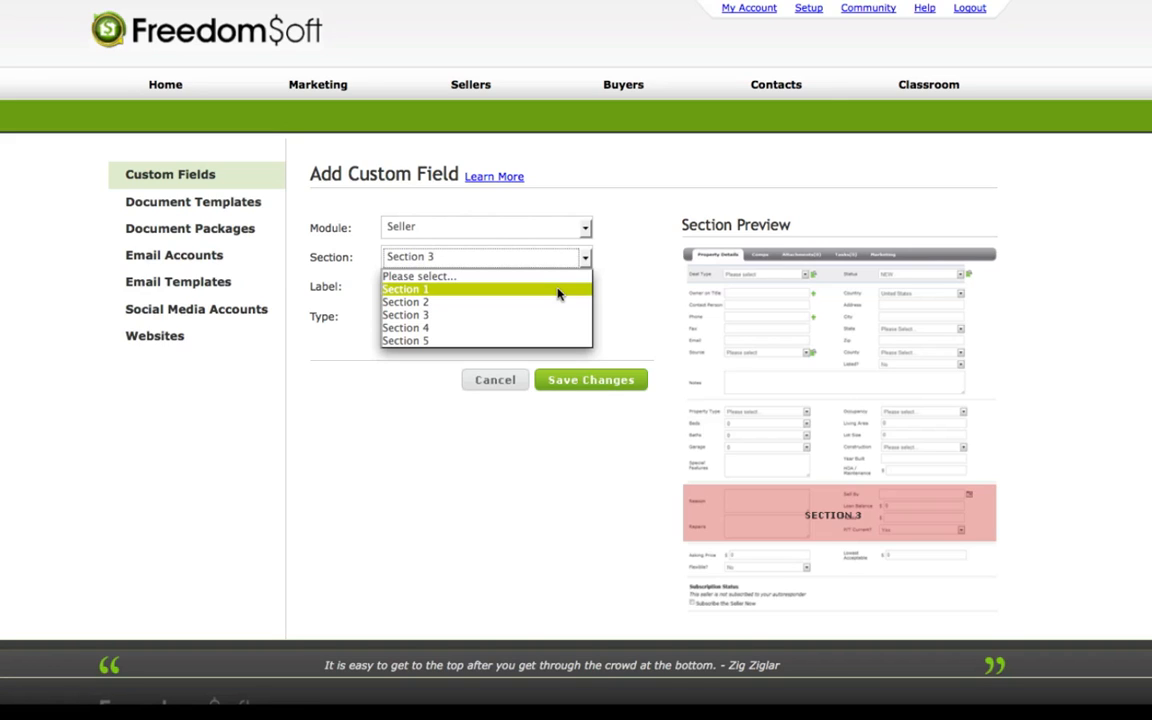
click(558, 290)
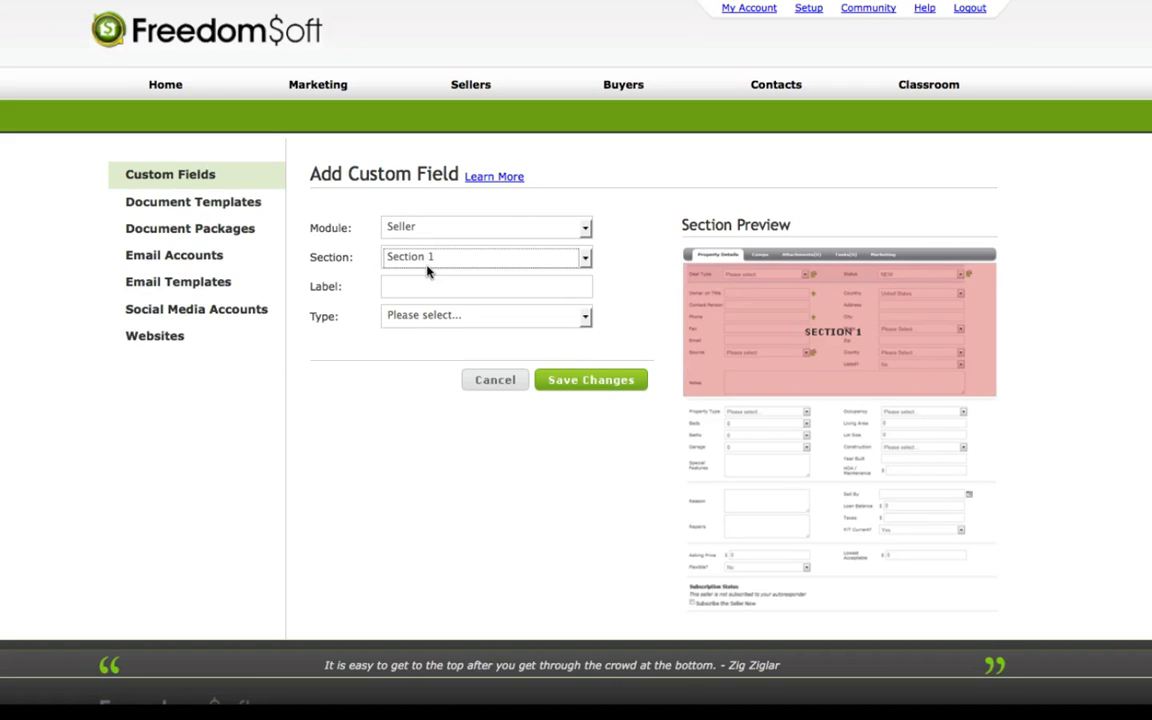
Step: Label the seller field "Legal Description", set its type to textbox, and save it
click(400, 286)
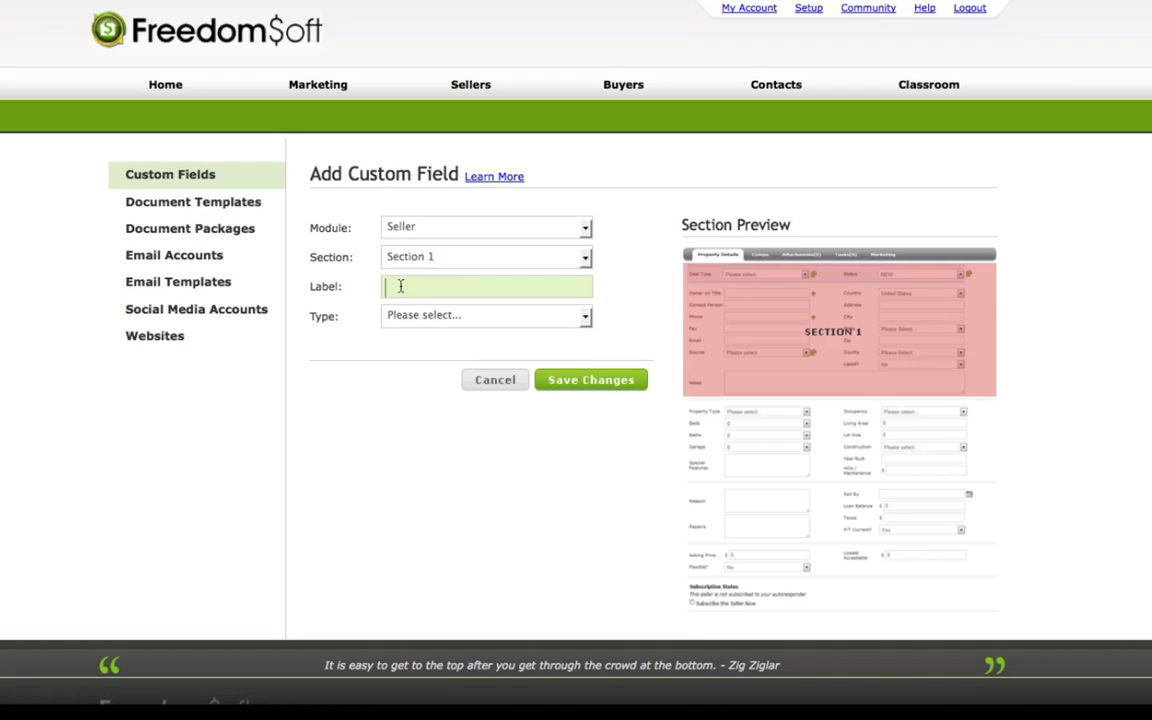
text(Le)
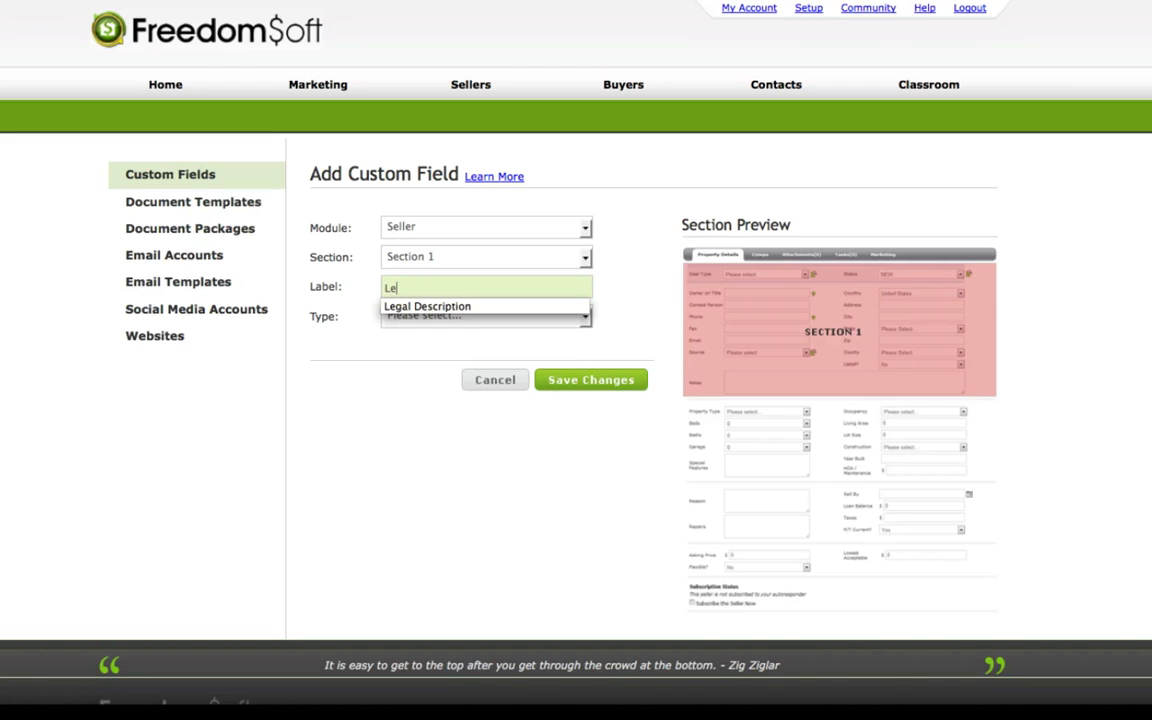
key(Down)
key(Return)
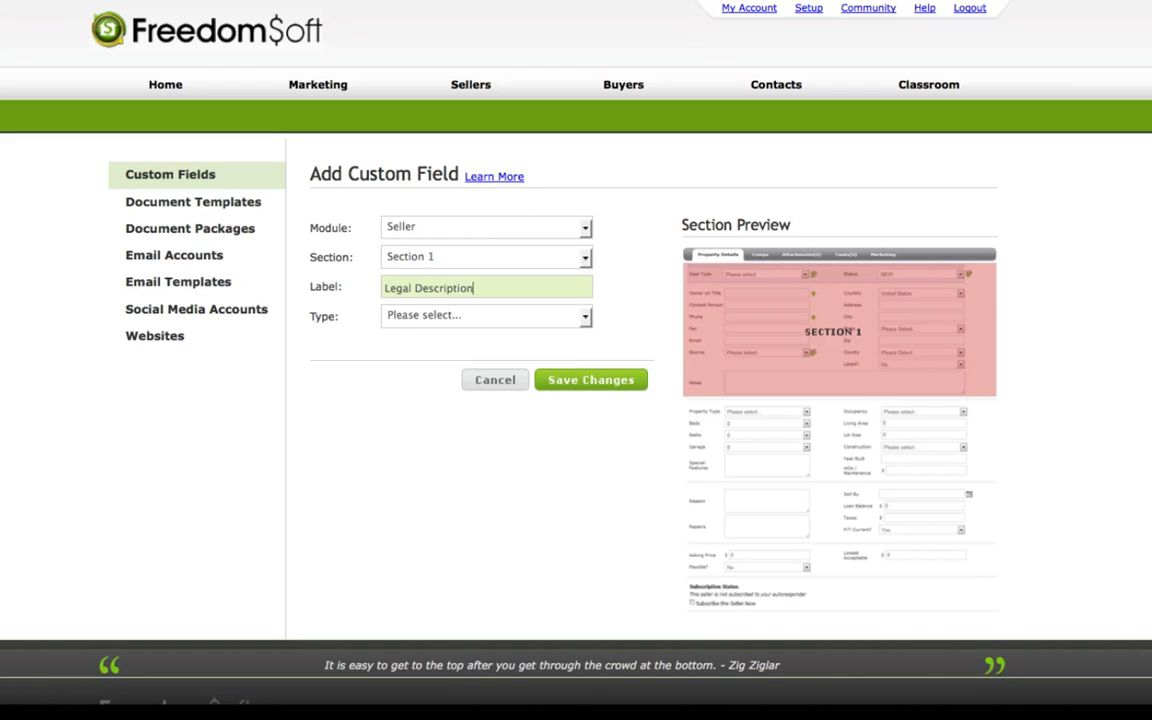
click(585, 318)
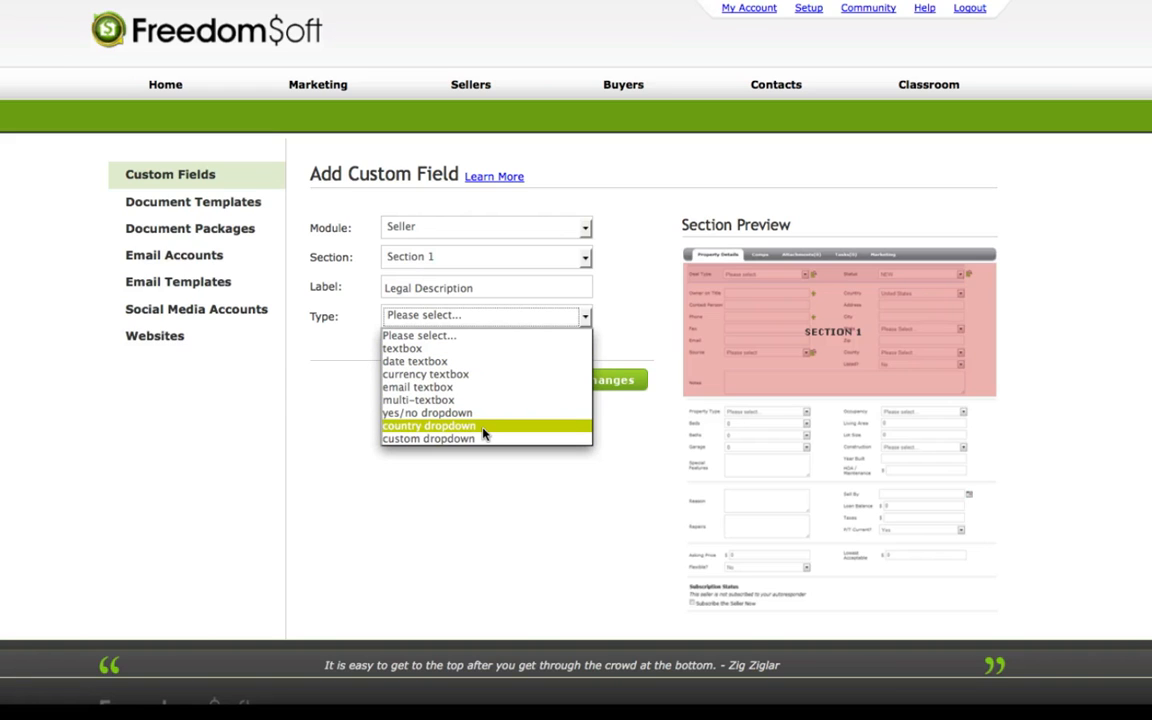
click(472, 350)
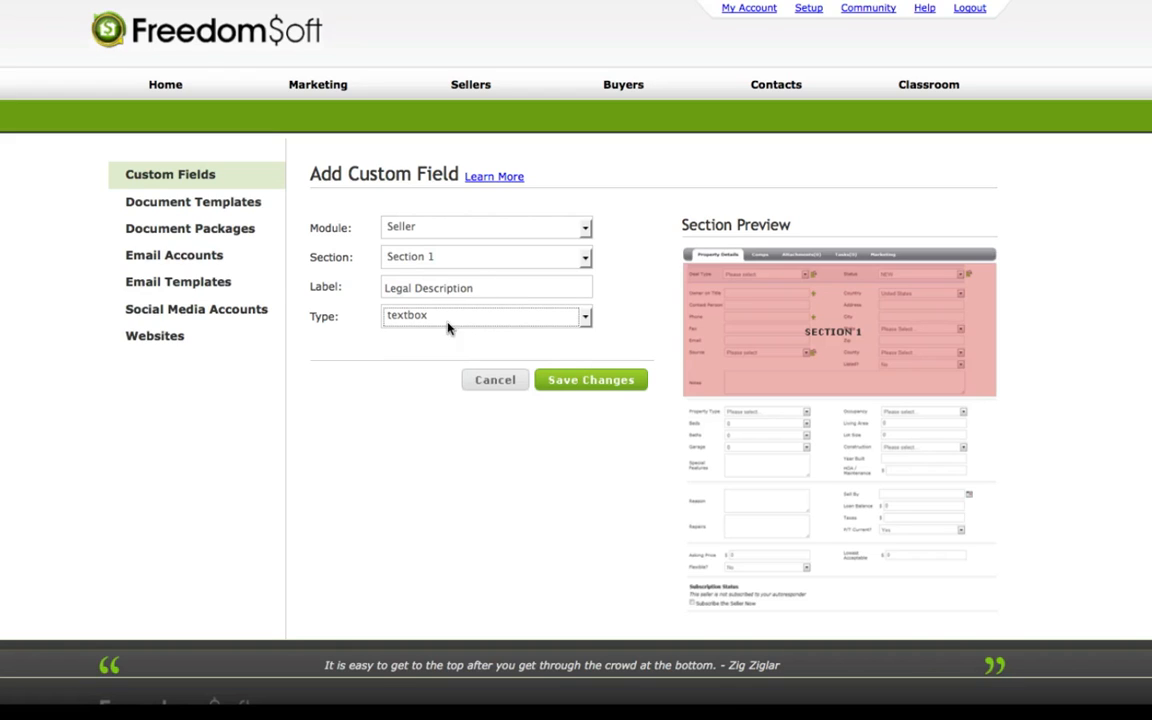
click(593, 381)
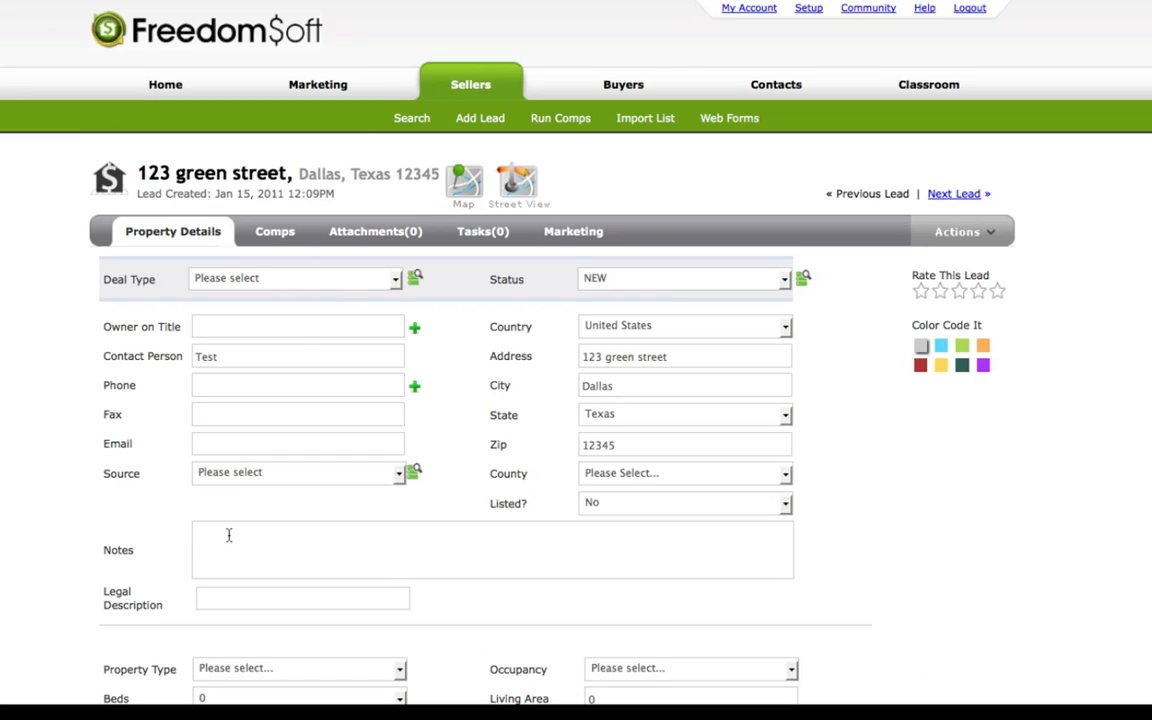
Step: Check the Legal Description field and its label below the notes in the seller lead's property details
click(203, 599)
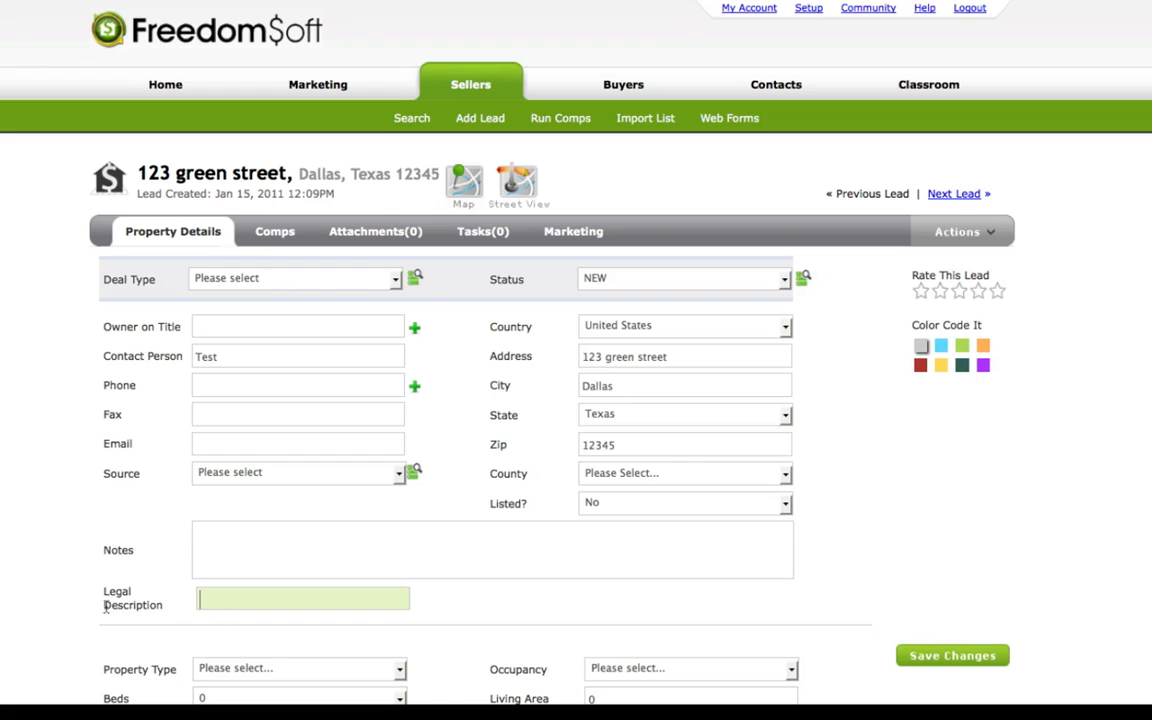
drag(101, 590, 166, 614)
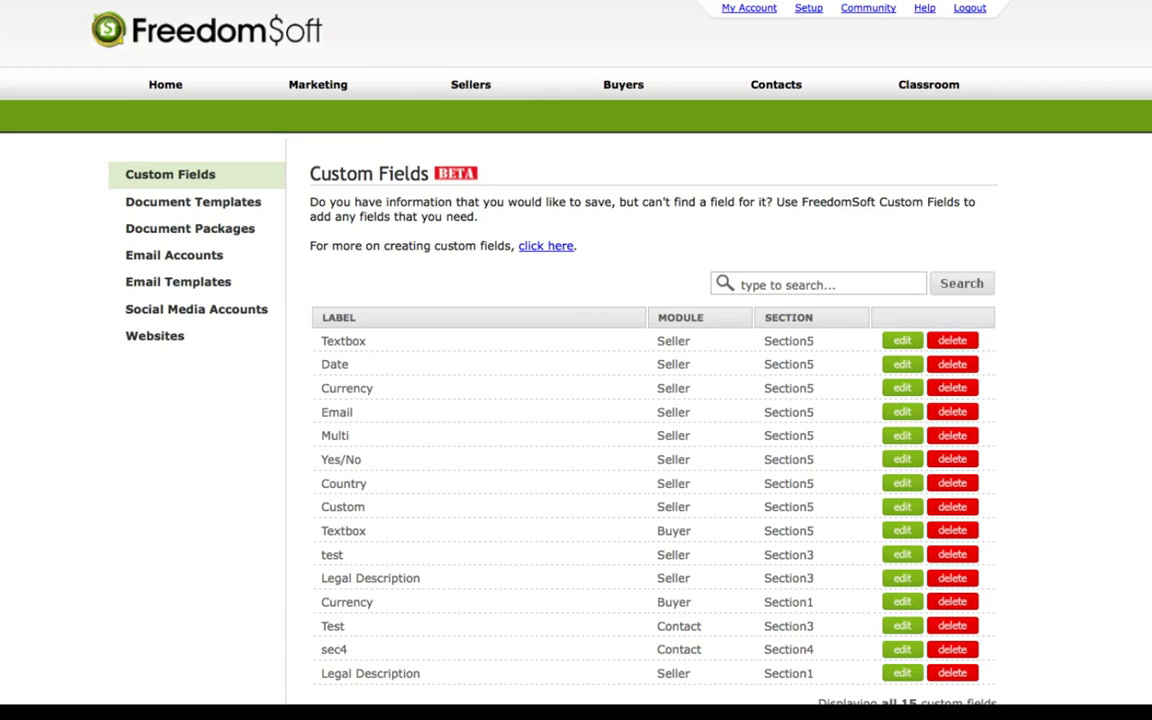
Step: Start another custom field for the Buyer module and place it in Section 1
scroll(576, 360, down, 3)
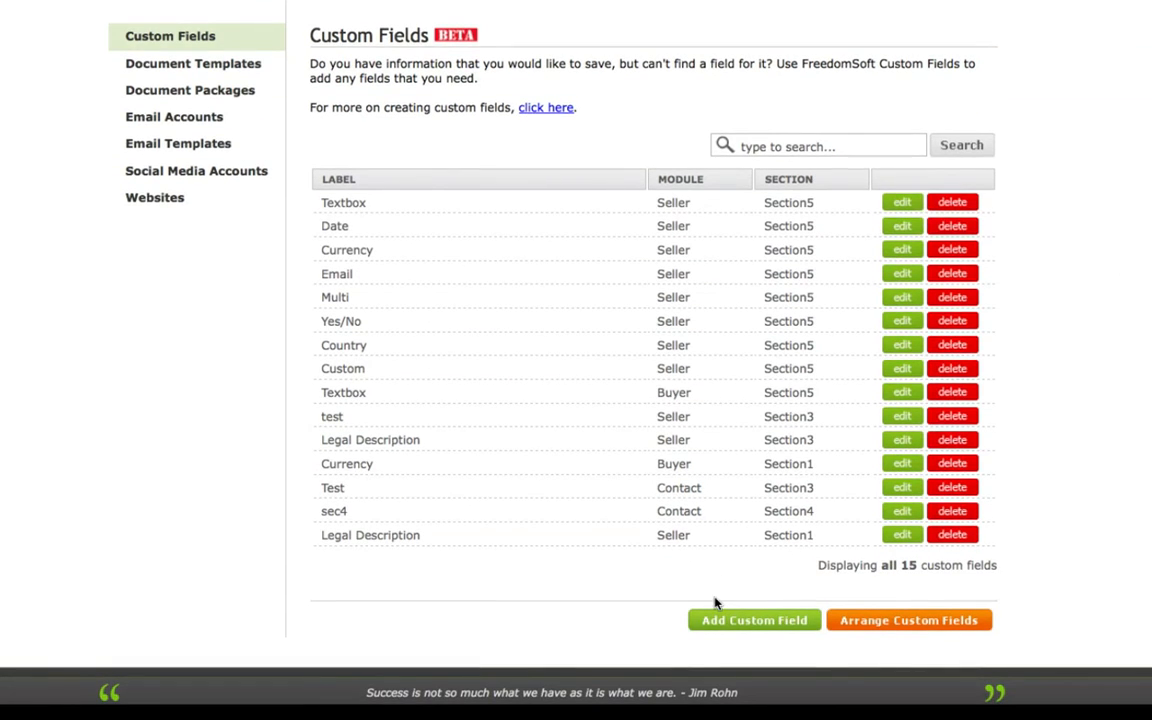
click(738, 621)
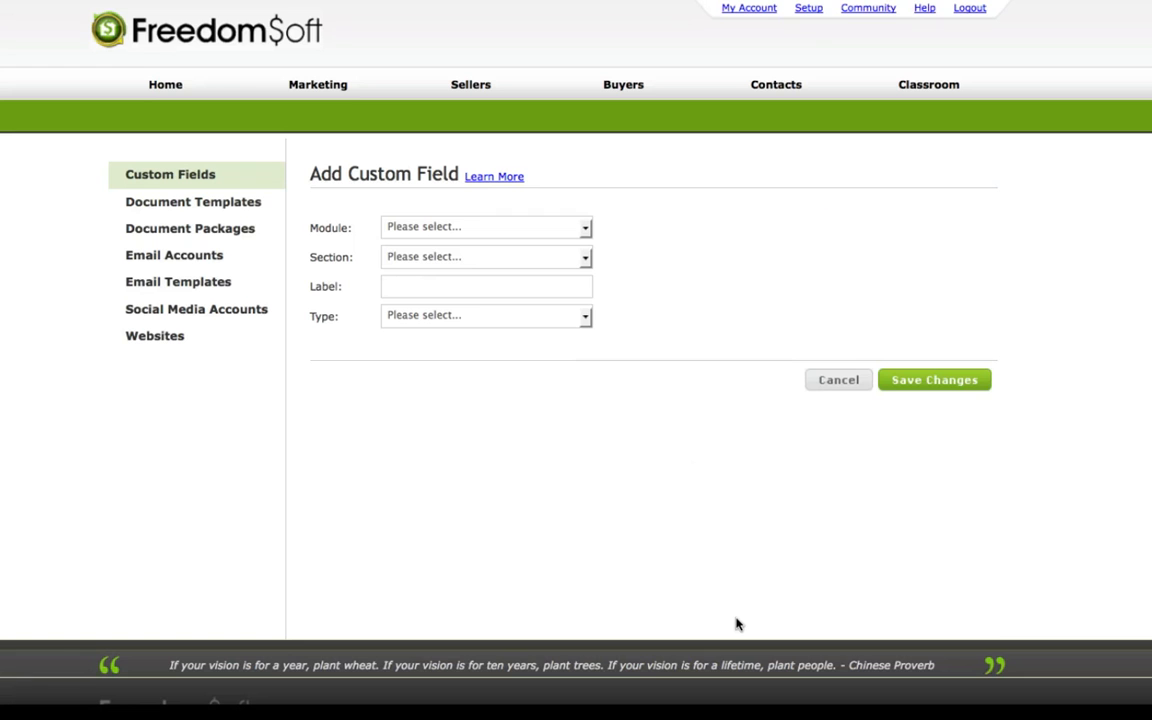
click(584, 228)
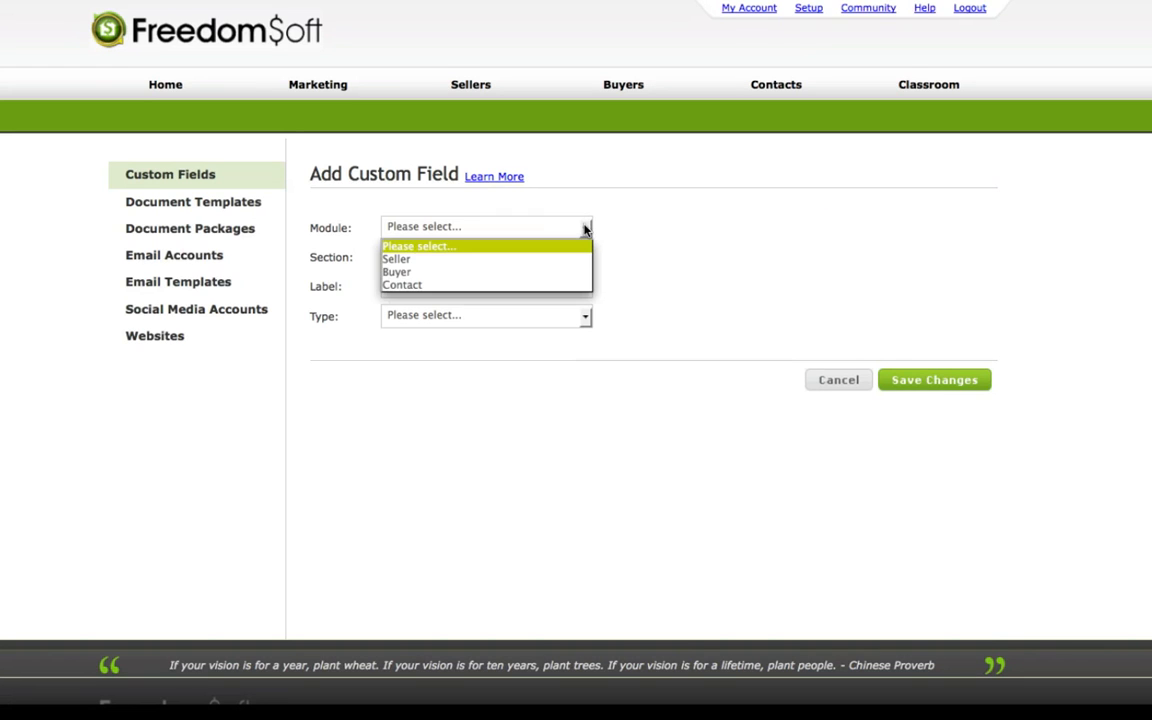
click(547, 279)
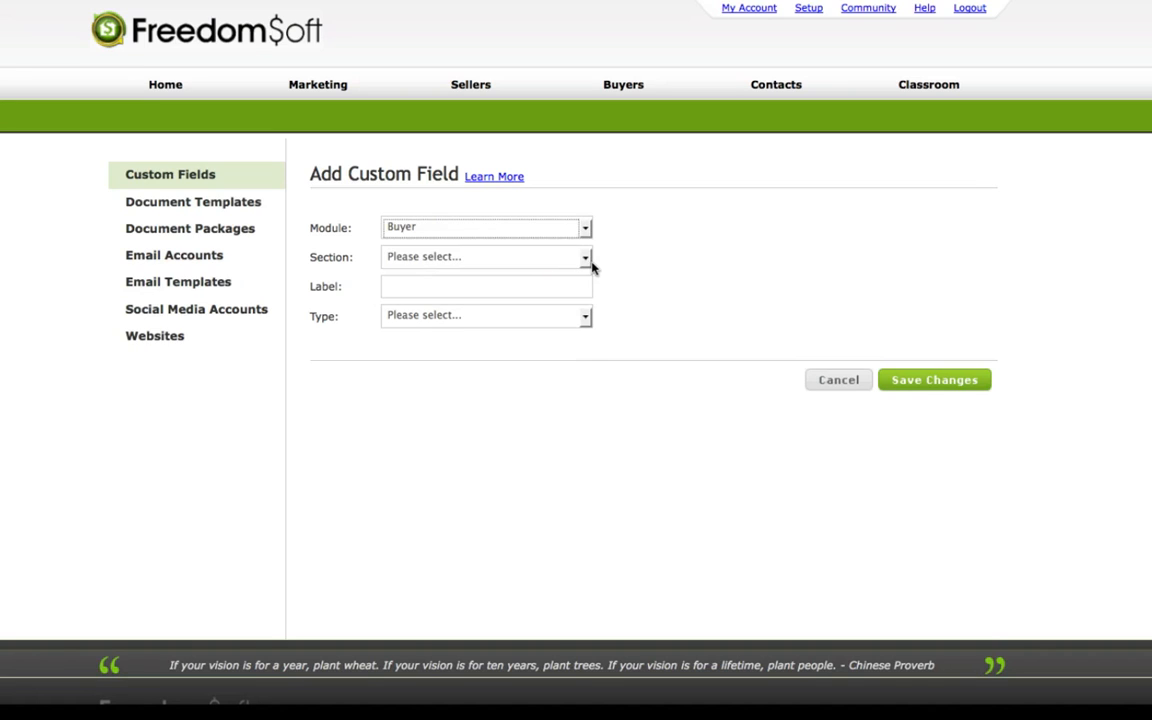
click(587, 258)
click(569, 291)
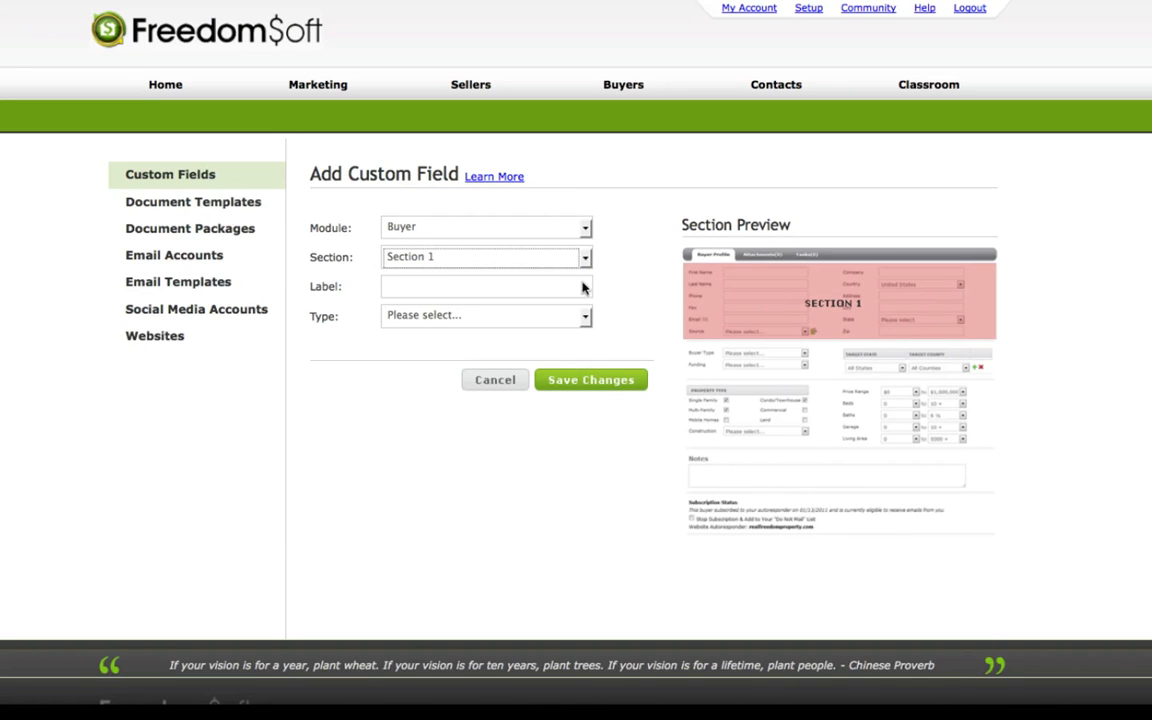
Step: Label the buyer field "Type of Investor", set its type to custom dropdown, and save it
click(470, 288)
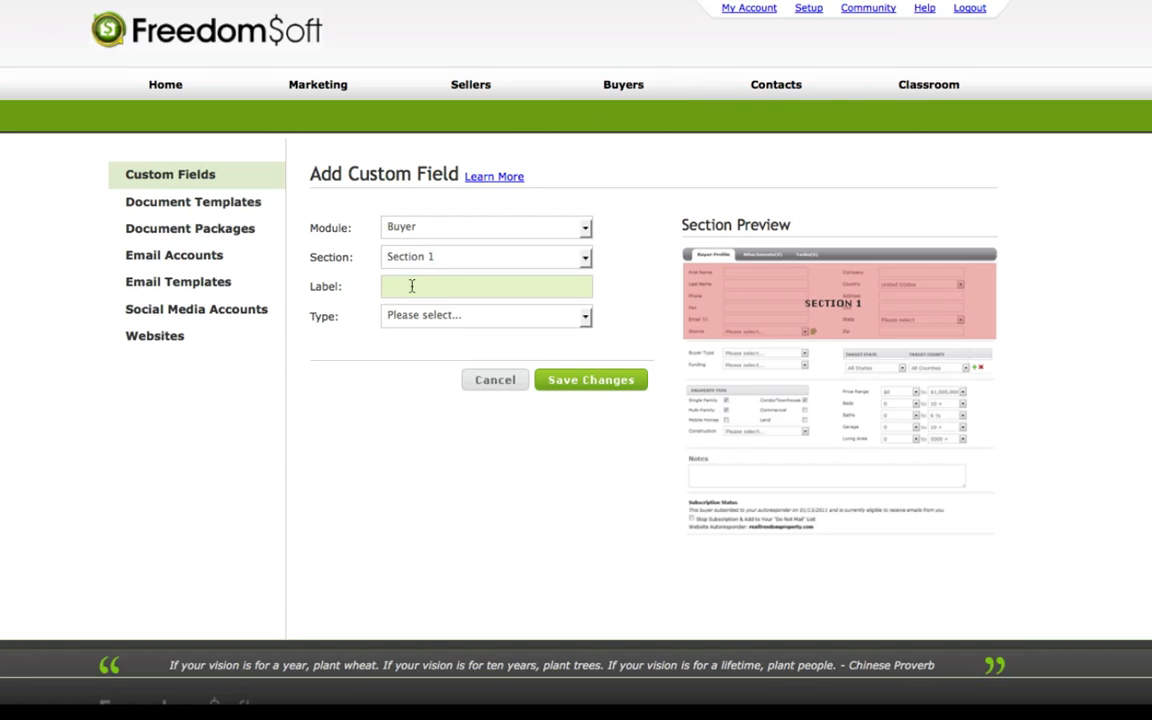
text(Type of O)
text(nvestor)
click(586, 318)
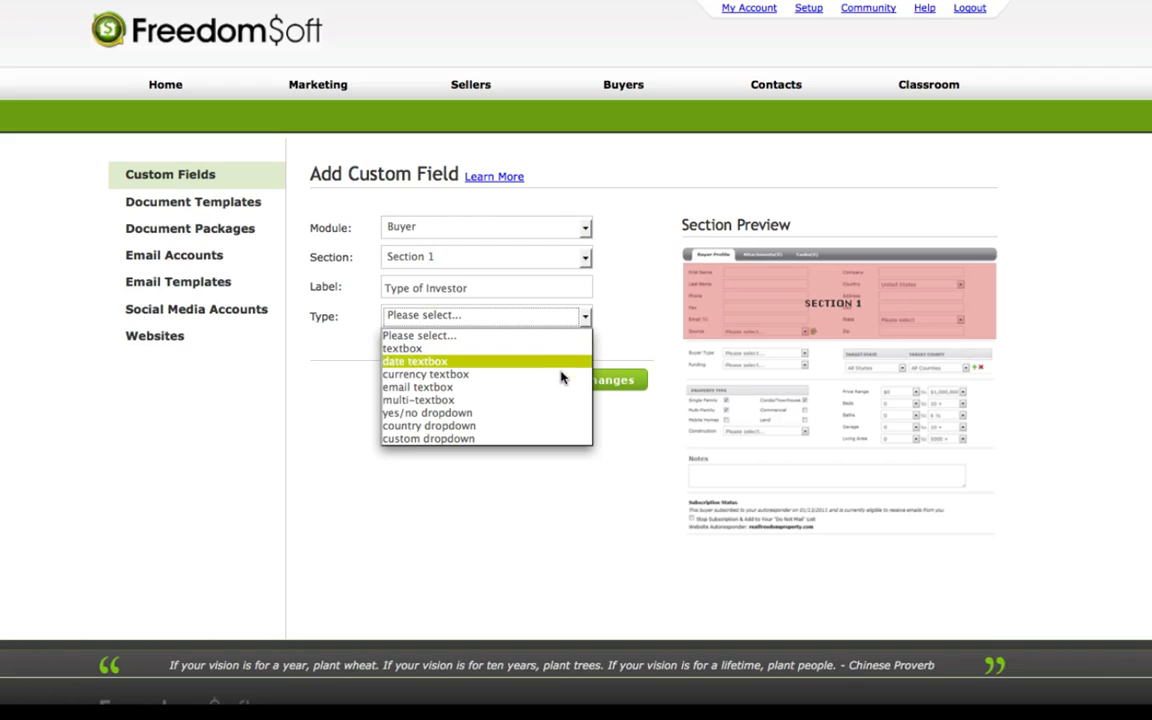
click(505, 444)
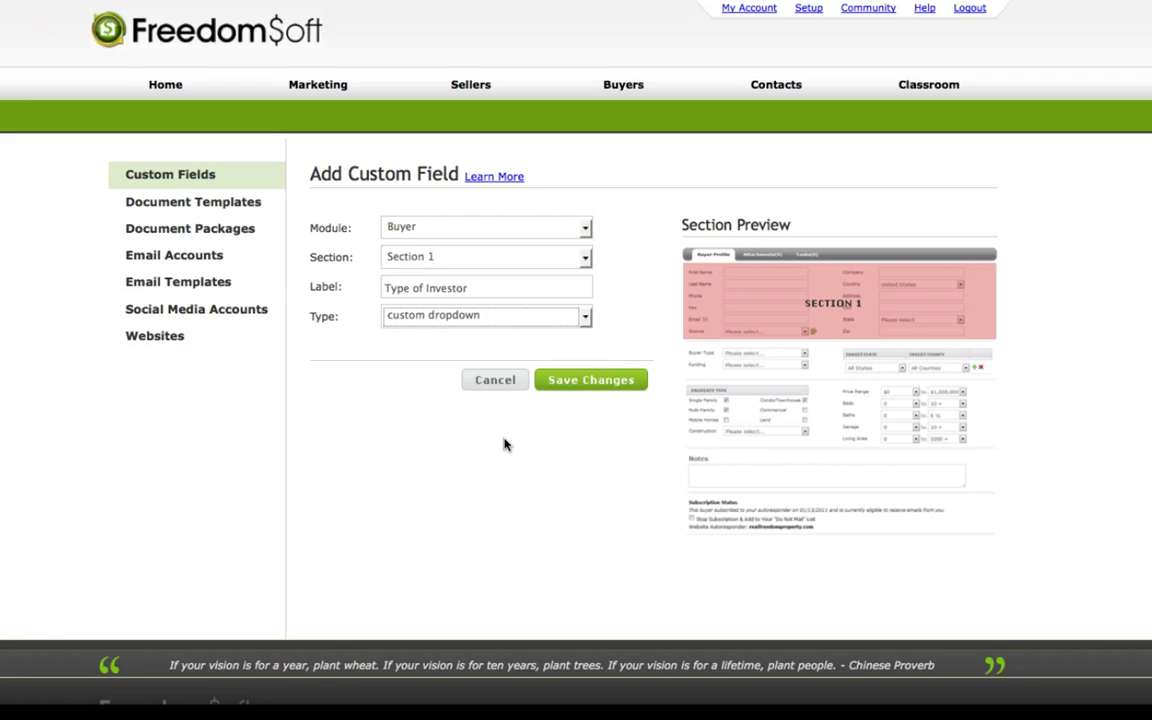
click(590, 381)
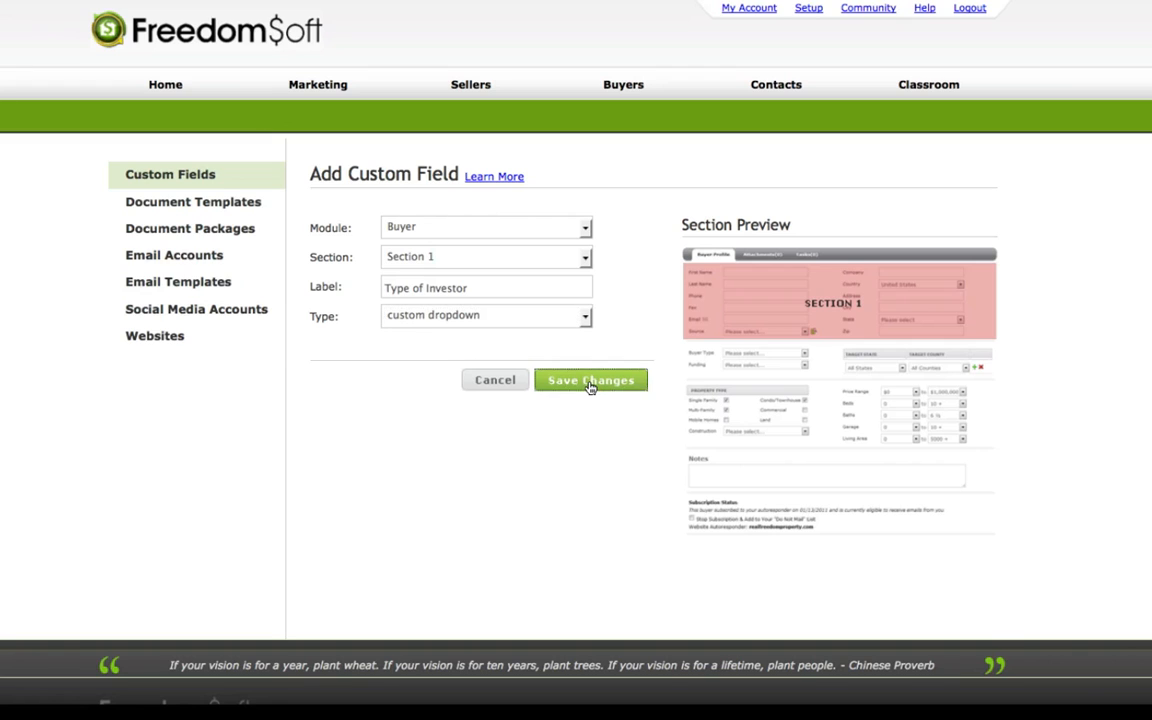
Step: Open the test buyer's profile and check the choices in its Type of Investor dropdown
mouse_move(624, 74)
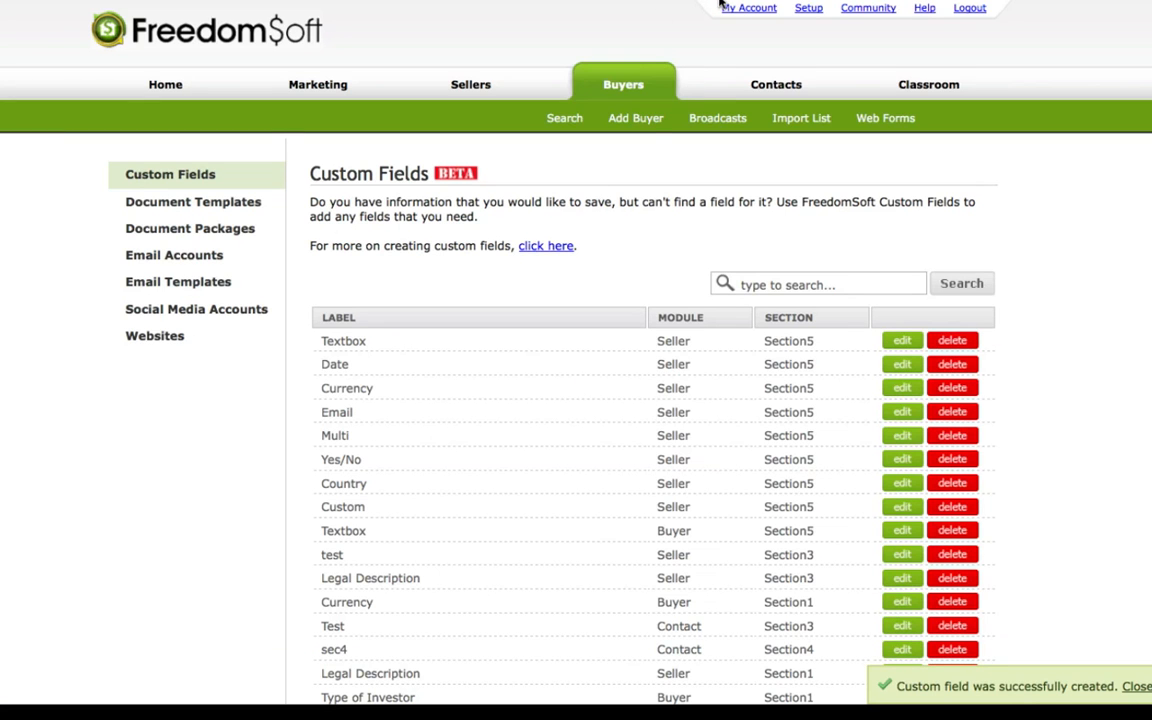
click(668, 2)
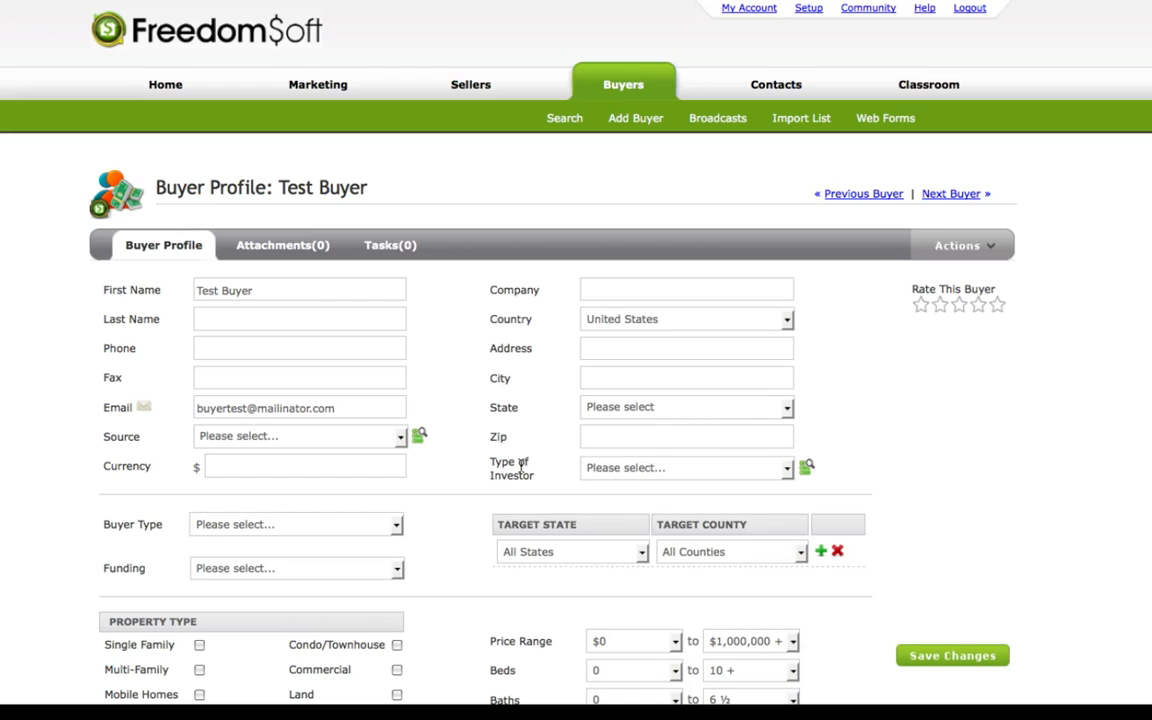
click(787, 472)
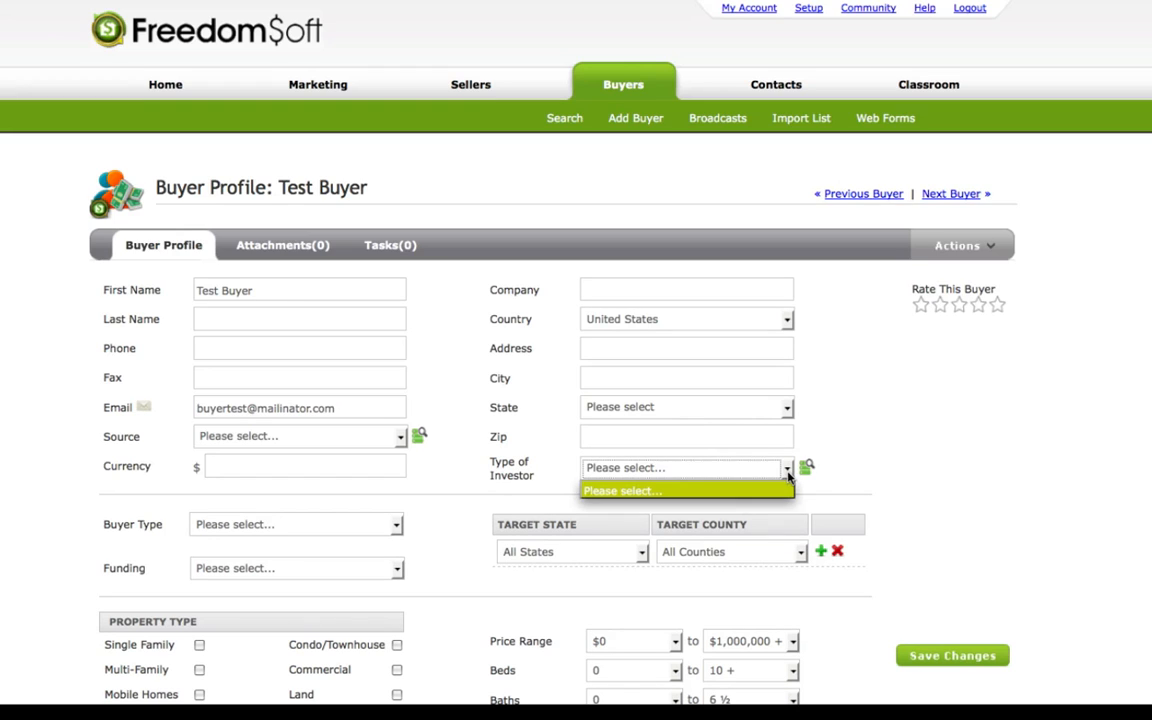
click(787, 475)
Step: Add "beginner" as a custom option of the Type of Investor dropdown, save it, and check the dropdown's choices
click(806, 466)
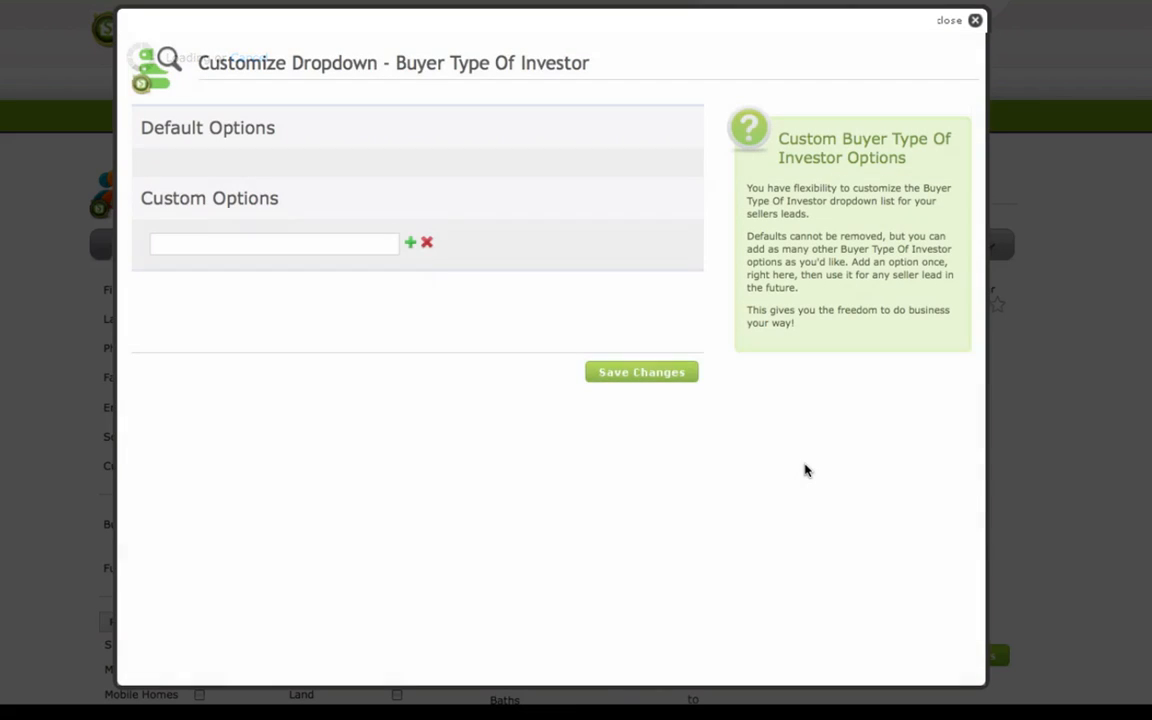
click(222, 246)
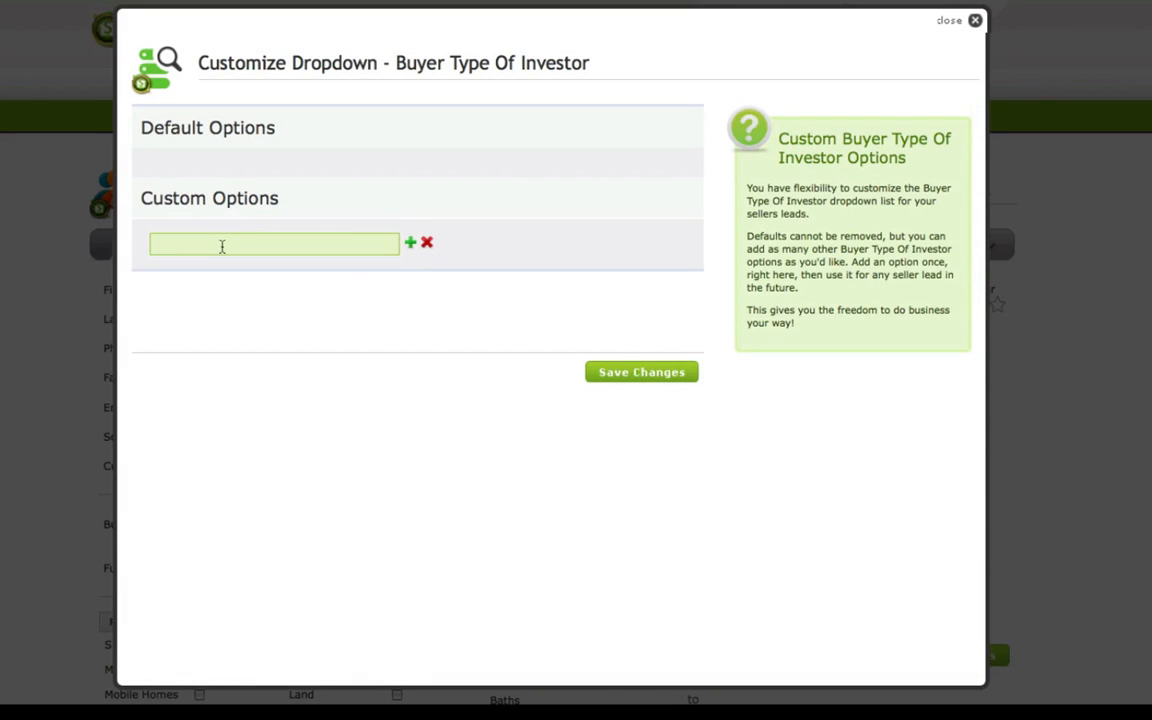
text(beginner)
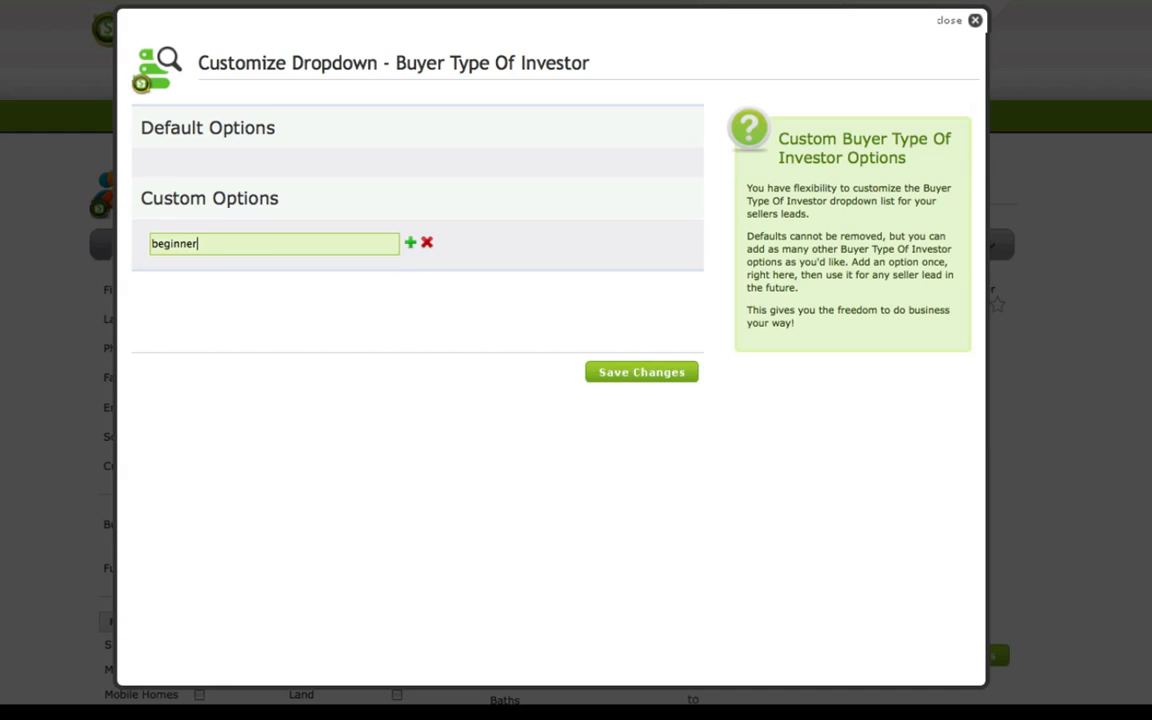
click(632, 375)
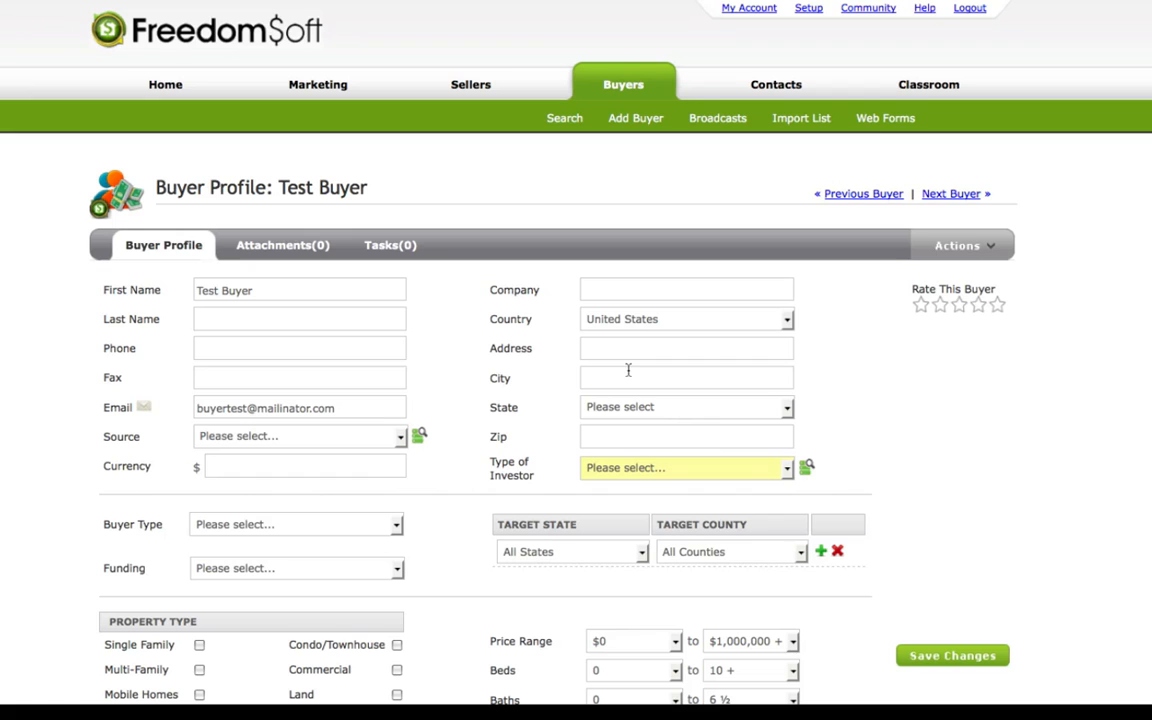
click(788, 469)
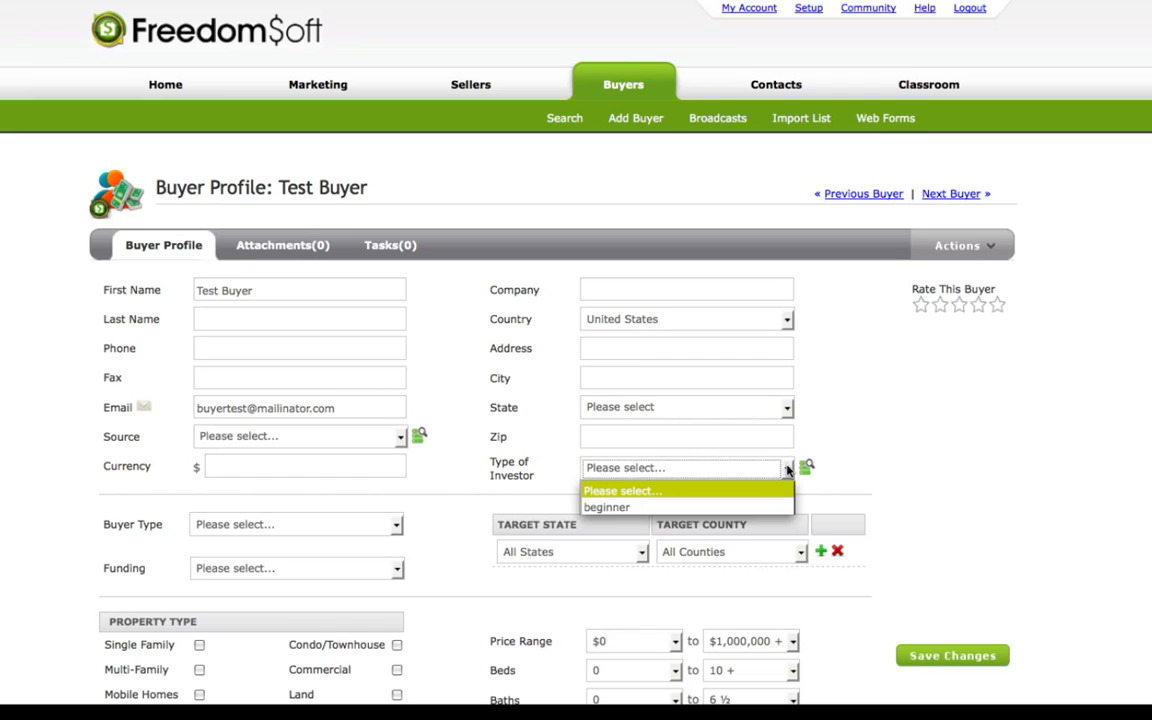
Step: Add a second custom option "less than 5 years" to the Type of Investor dropdown, save it, and check the choices
click(806, 467)
click(806, 467)
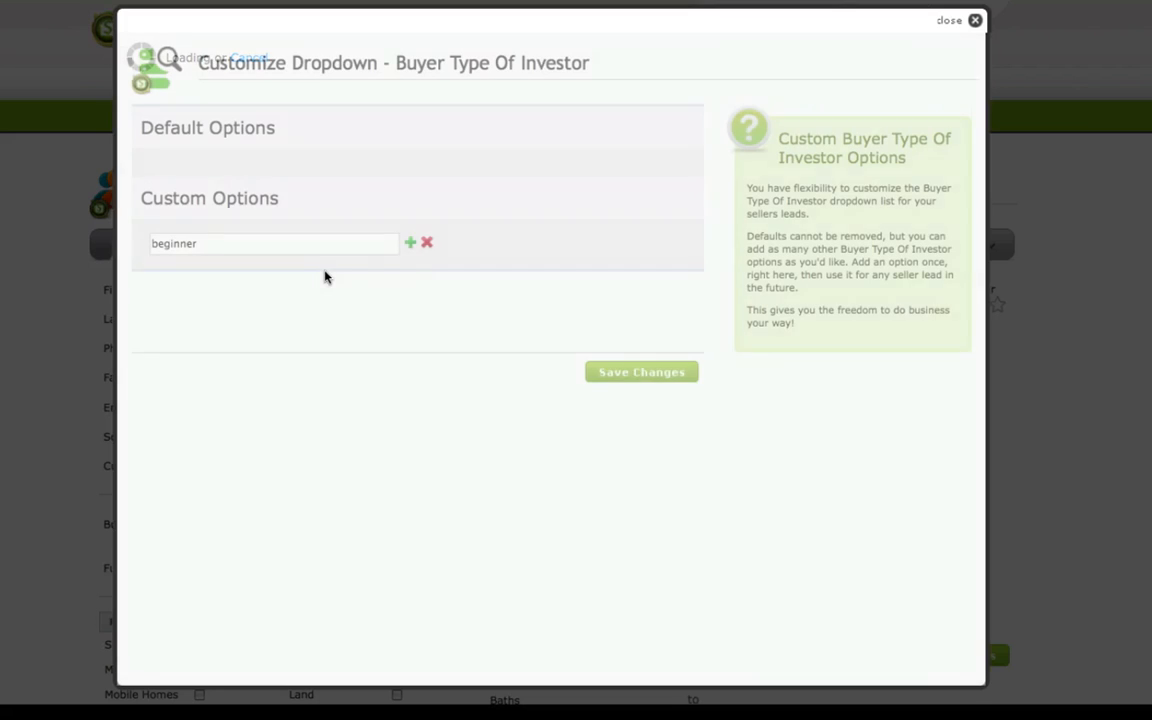
click(409, 243)
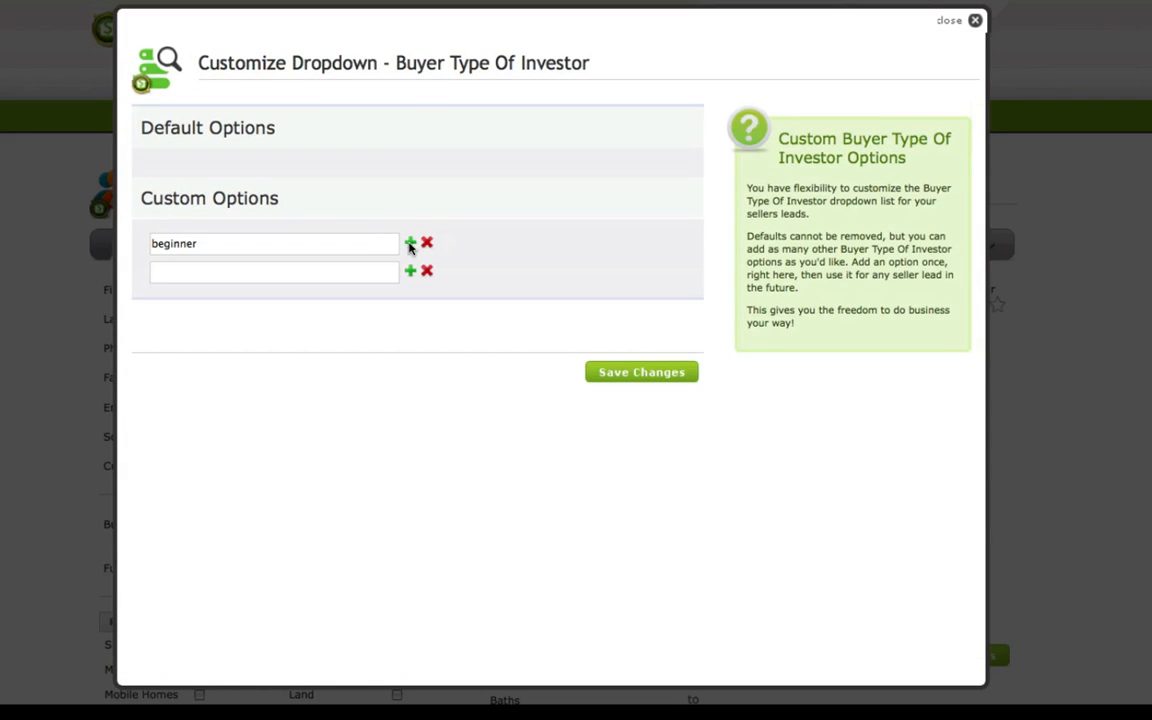
click(182, 273)
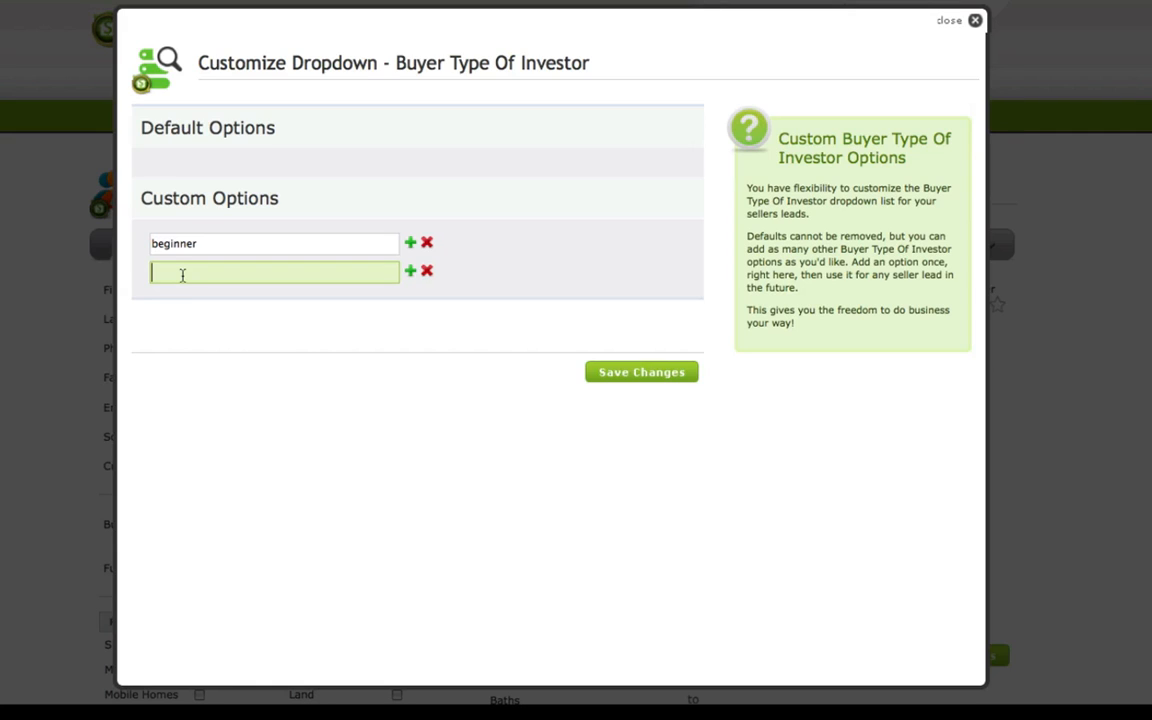
text(less than 5 years)
click(645, 374)
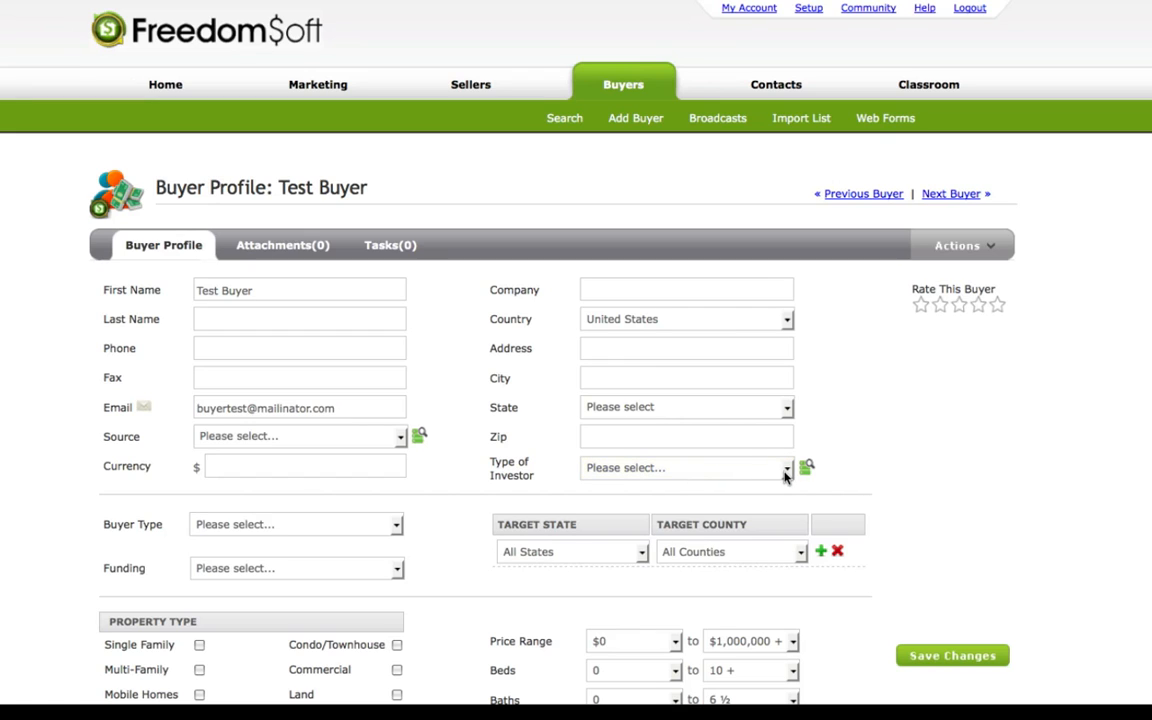
click(785, 476)
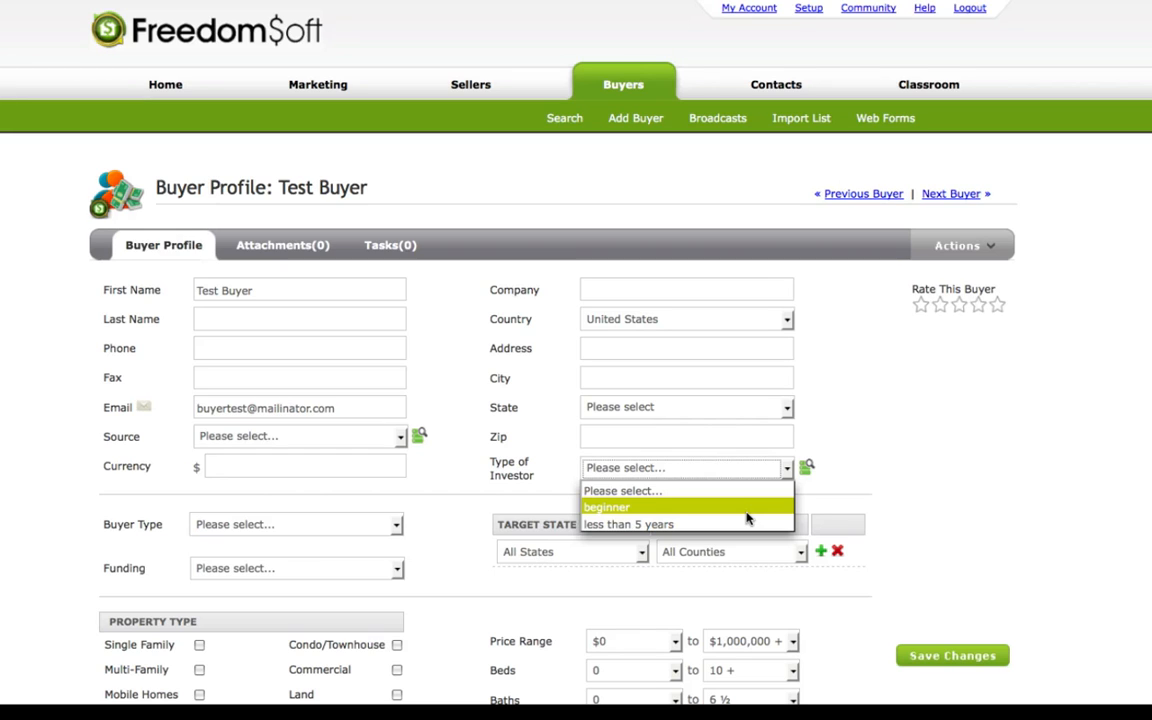
click(911, 480)
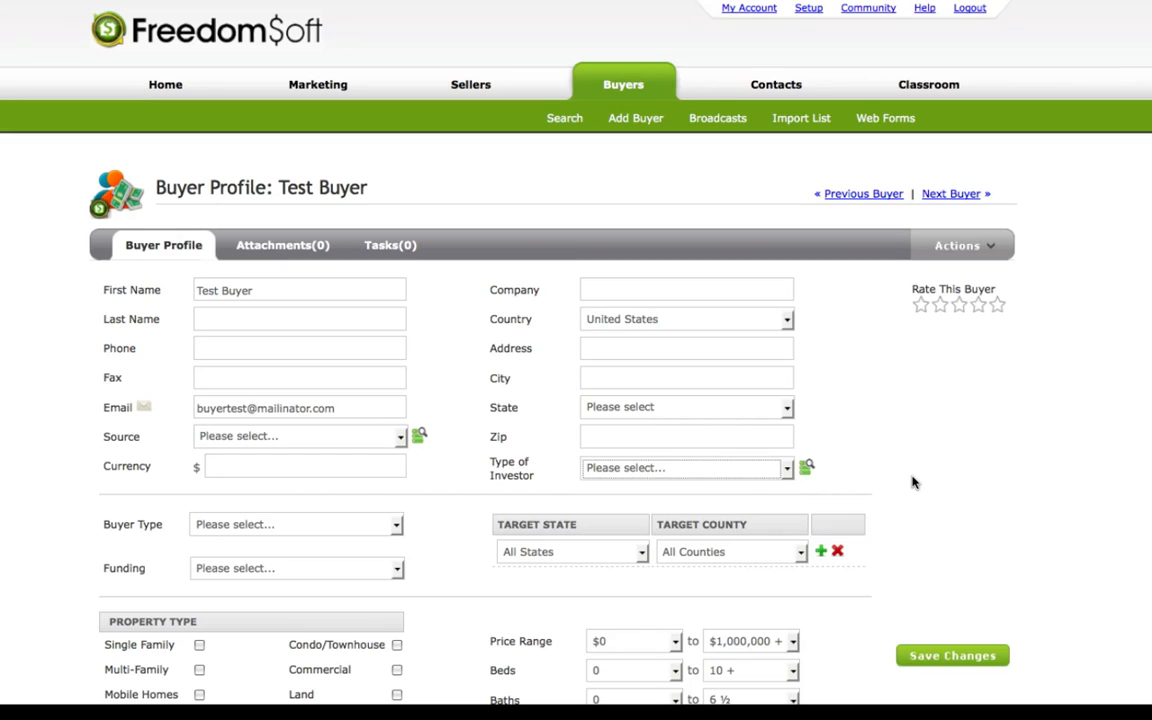
Step: Look through the choices of the Source and minimum Price Range dropdowns in the buyer profile
click(400, 437)
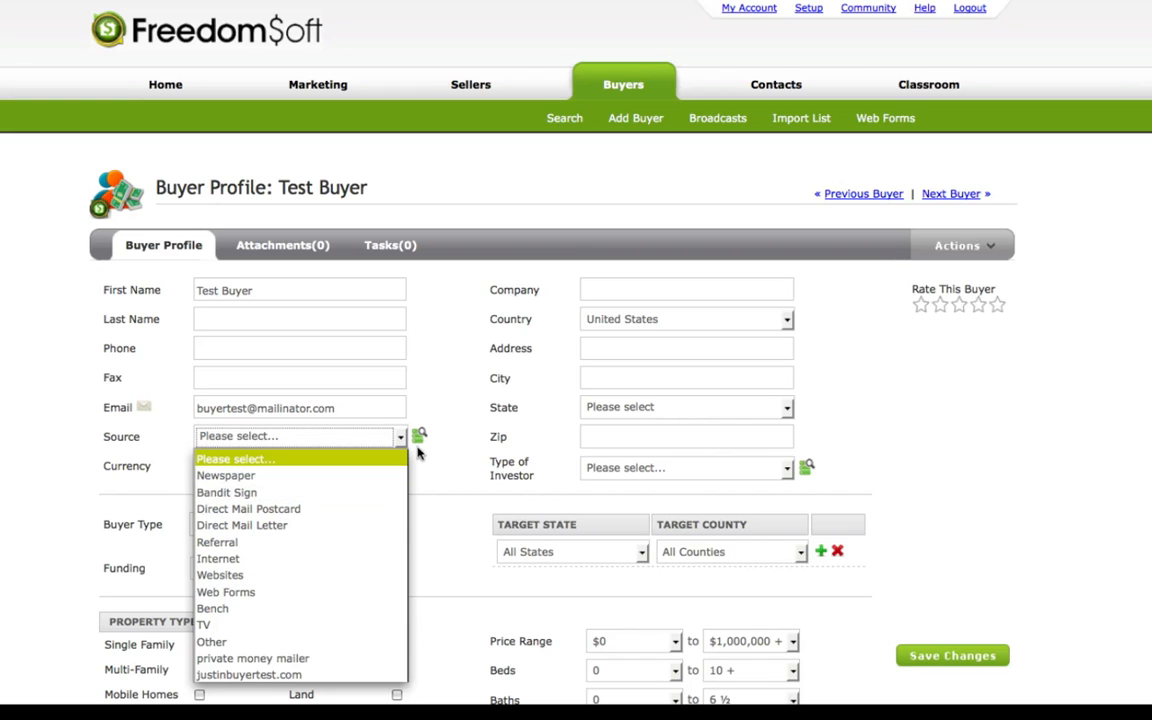
click(423, 387)
scroll(810, 481, down, 3)
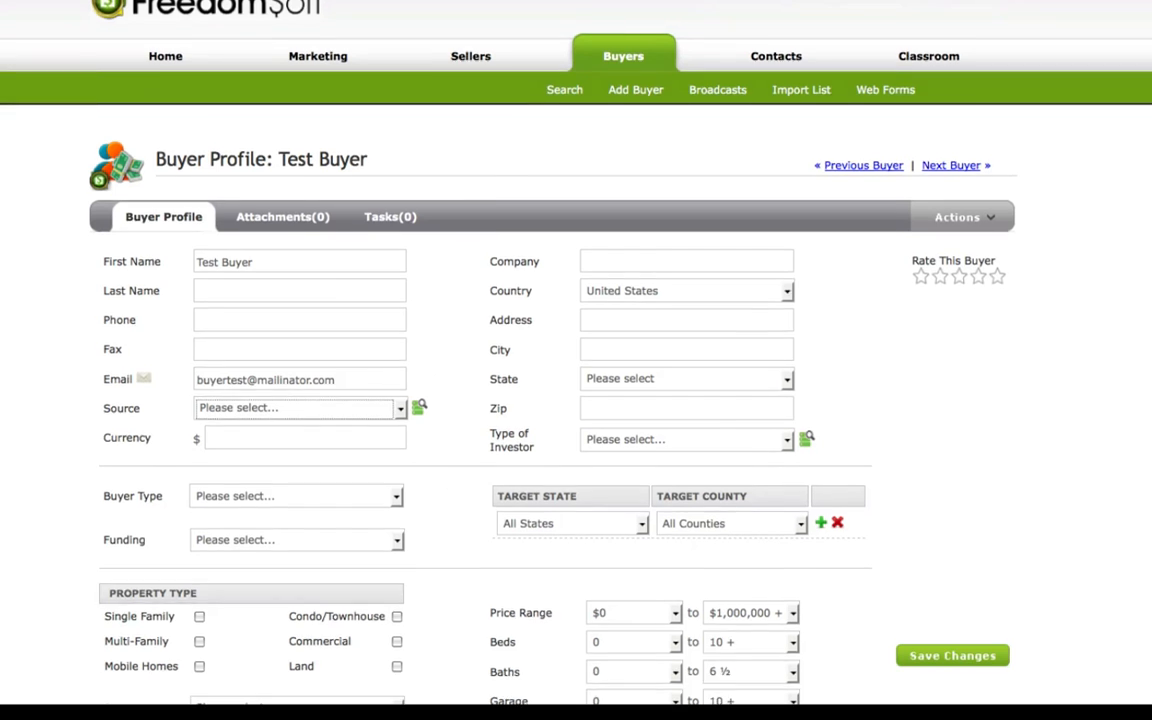
click(678, 488)
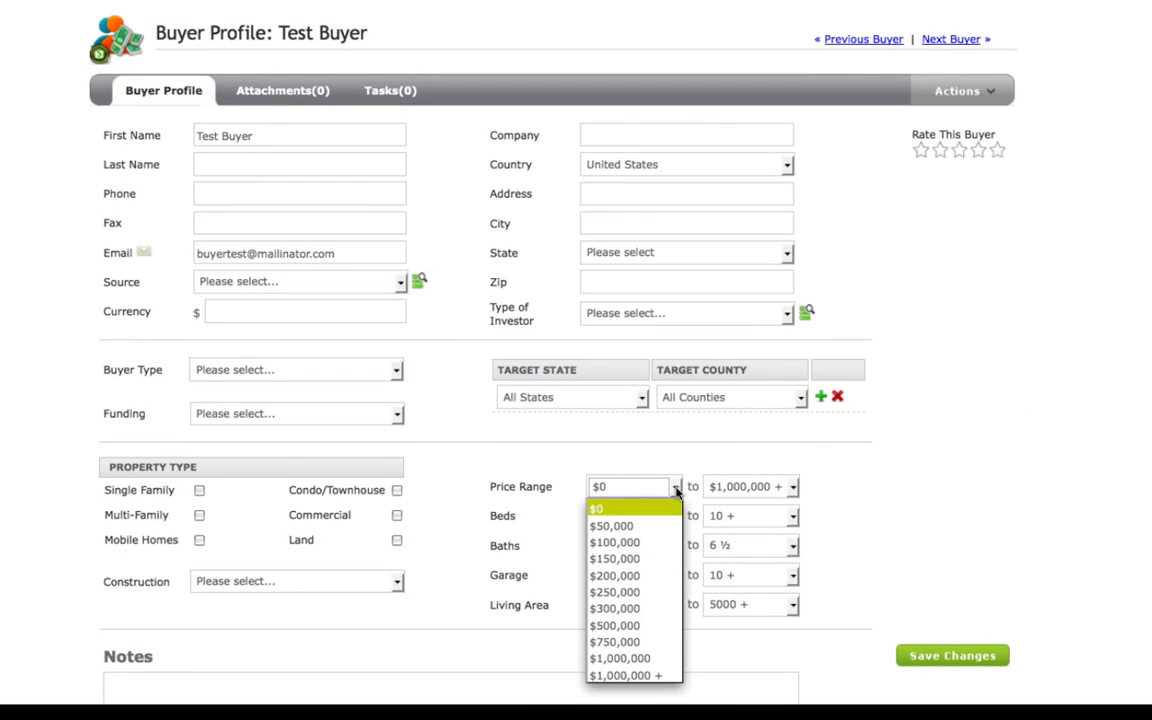
click(527, 425)
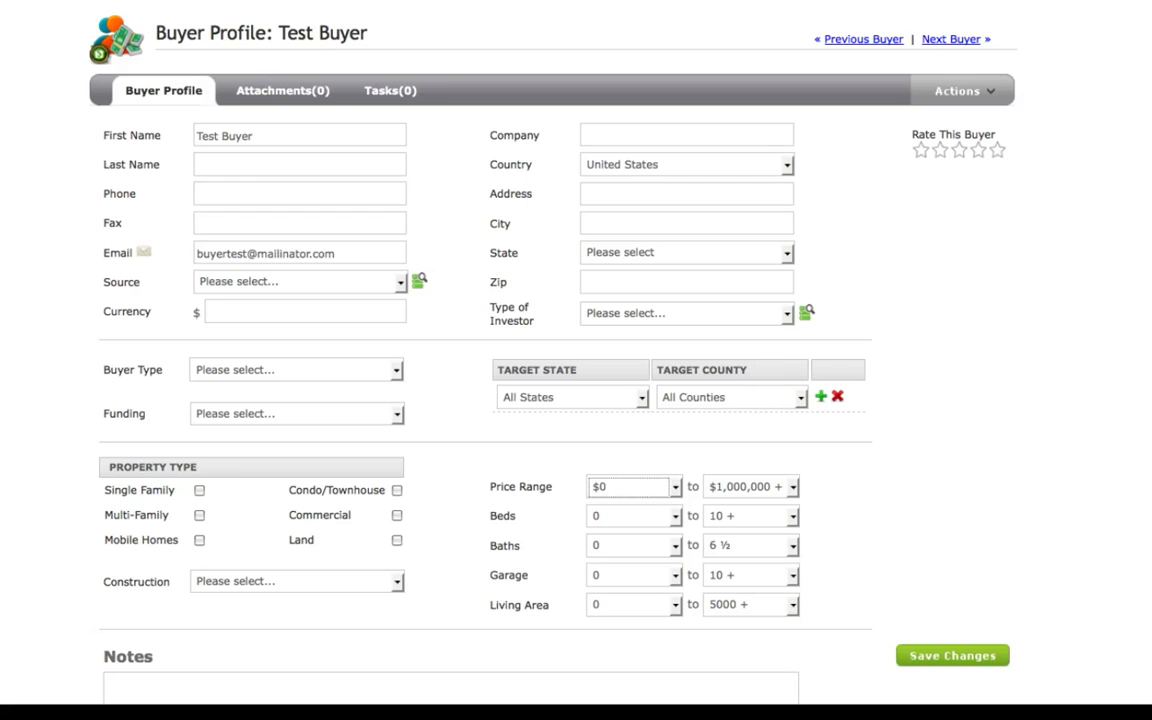
scroll(582, 203, up, 3)
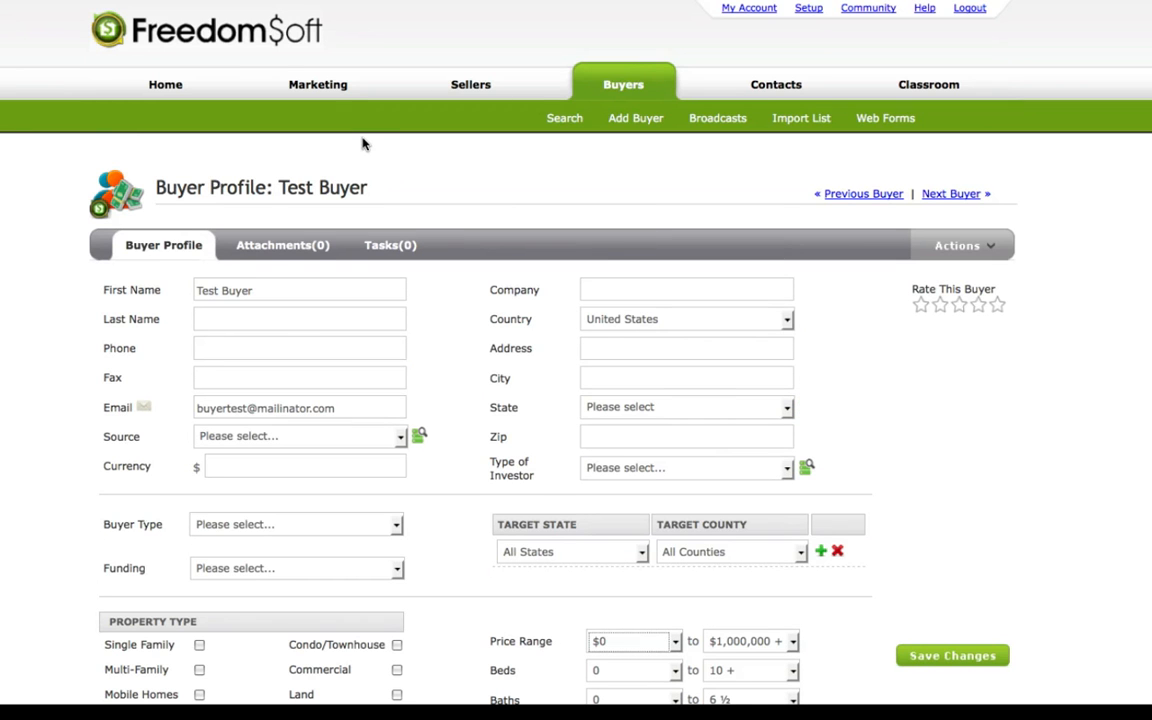
Step: Return to the custom fields setup and open the field arrangement for the Seller module's Section 1
mouse_move(318, 84)
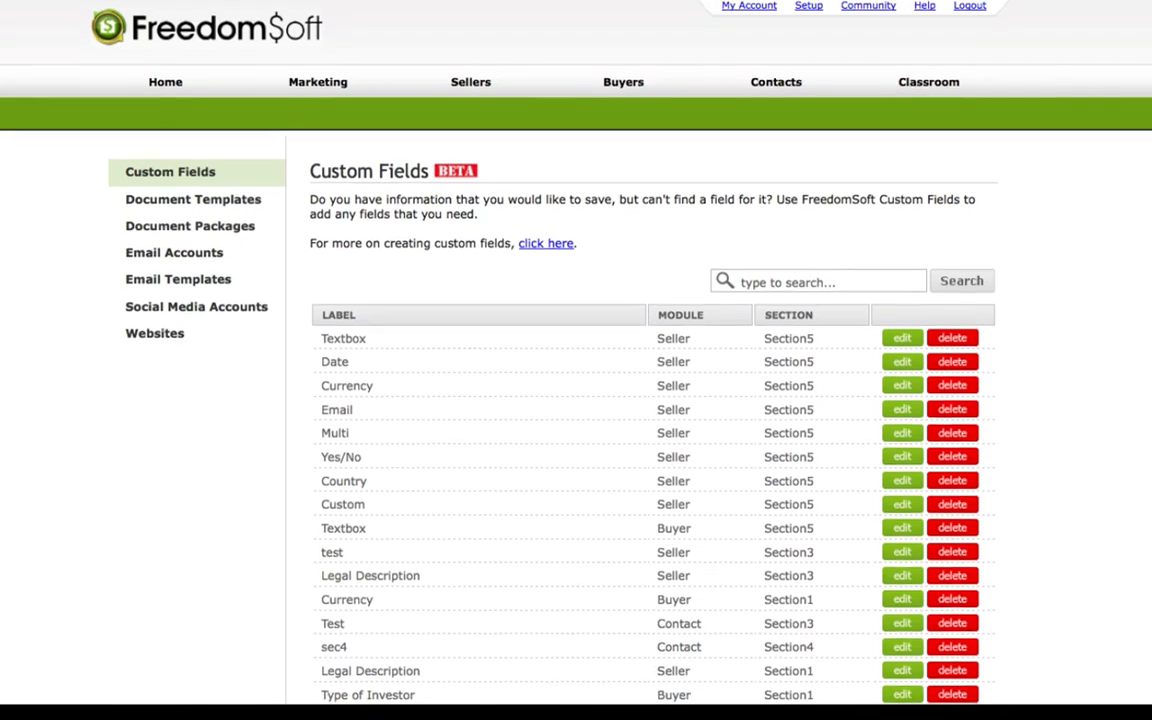
scroll(716, 435, down, 5)
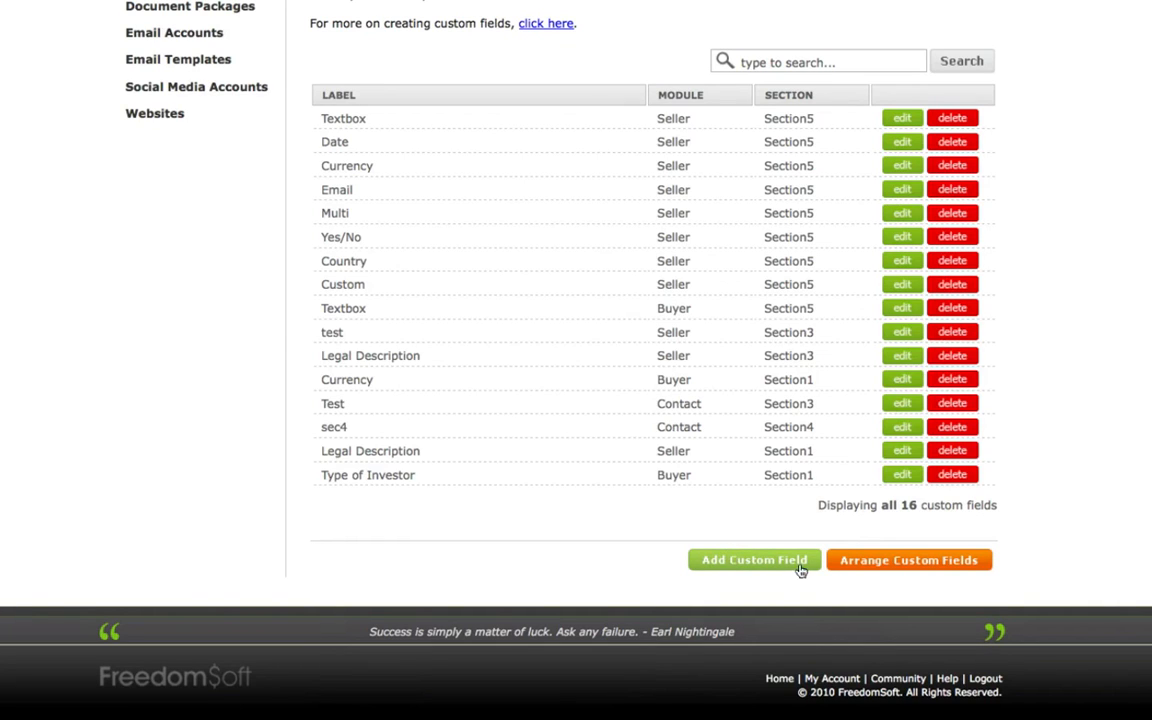
click(875, 562)
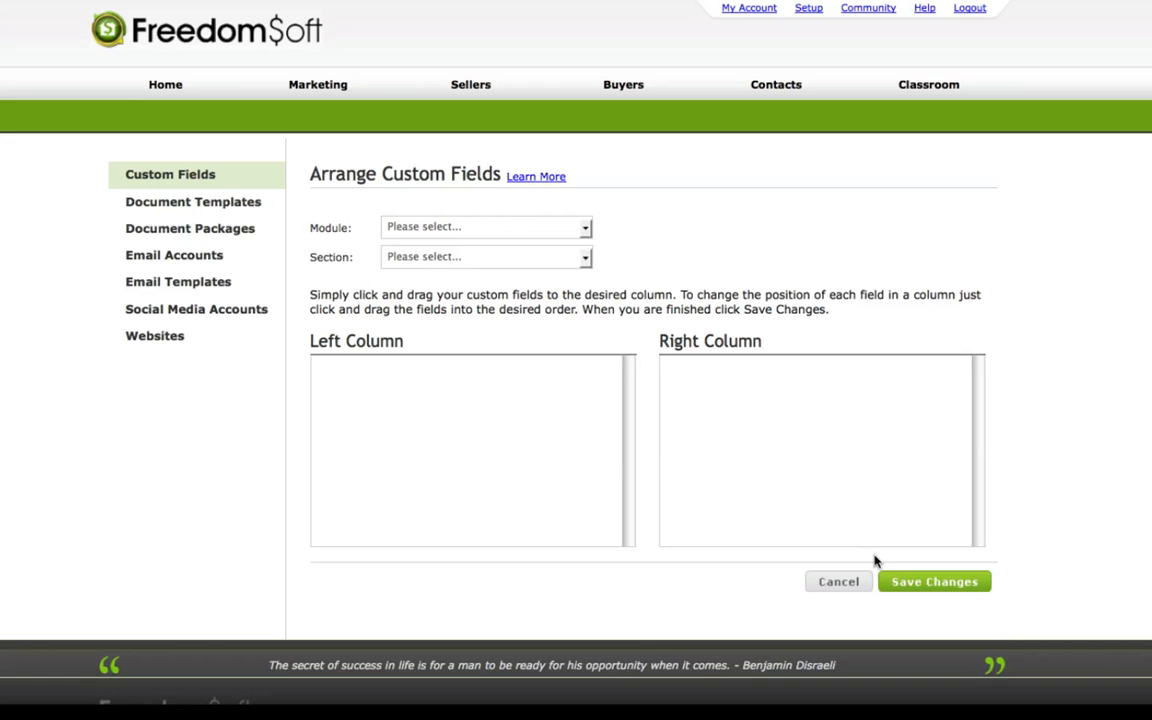
click(586, 231)
click(571, 261)
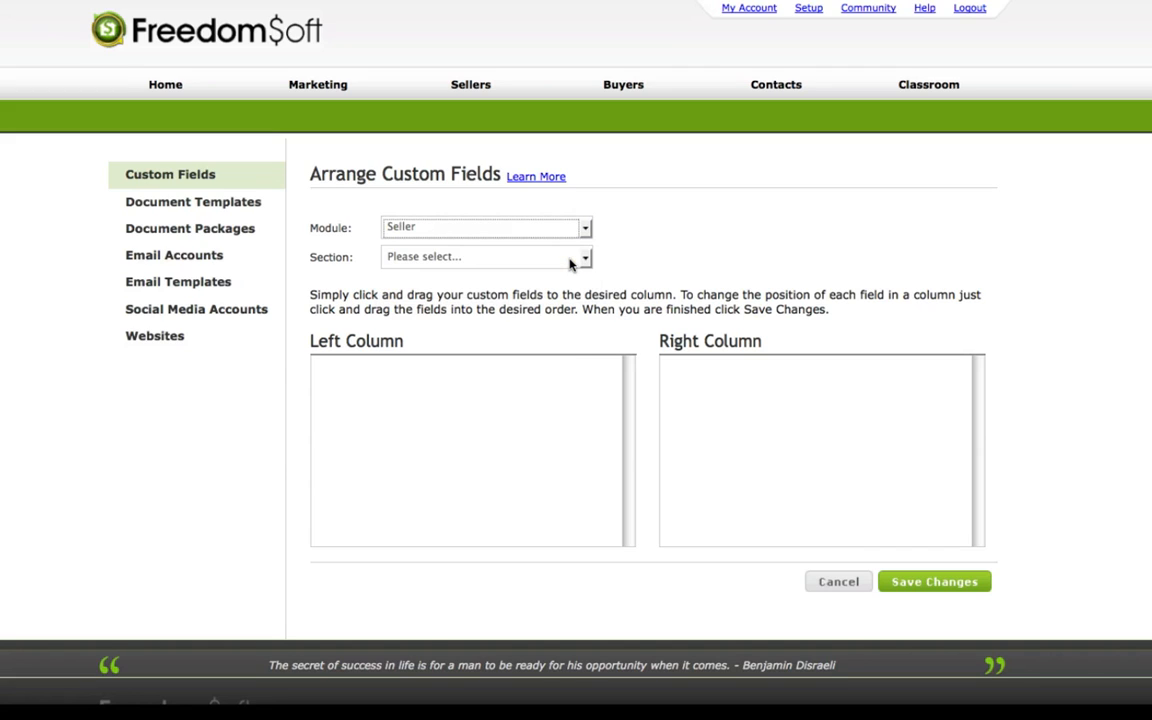
click(584, 256)
click(572, 290)
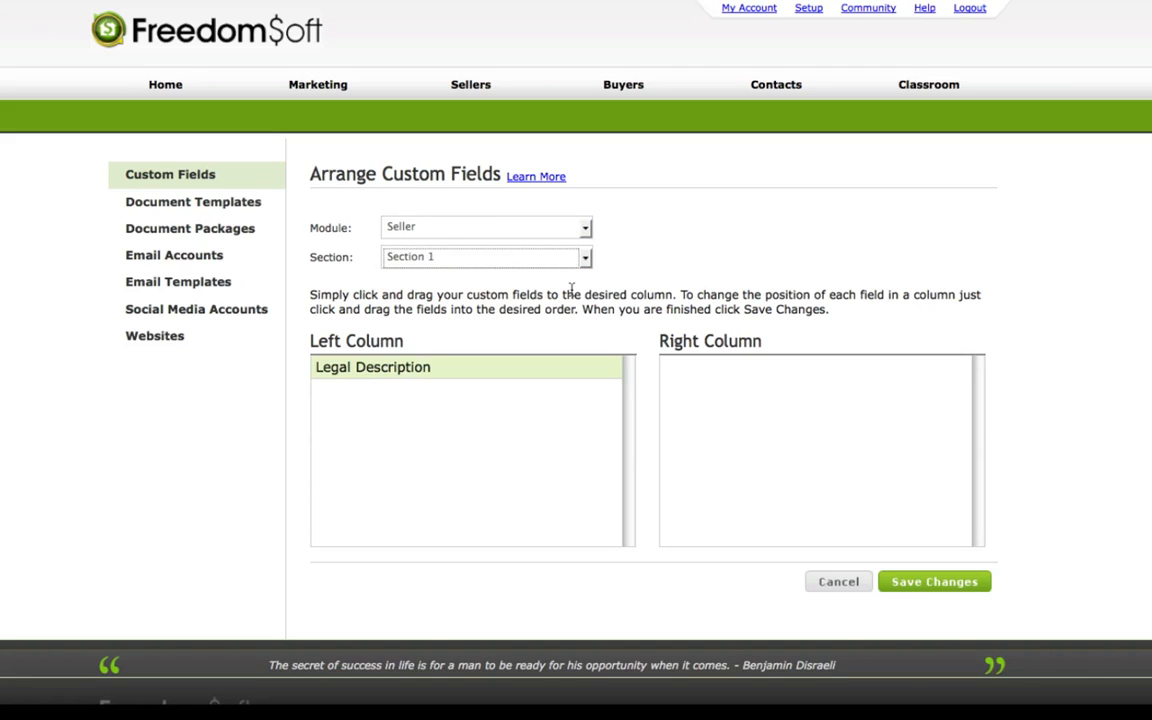
Step: Move the Legal Description field from the left column to the right column of seller Section 1
click(420, 372)
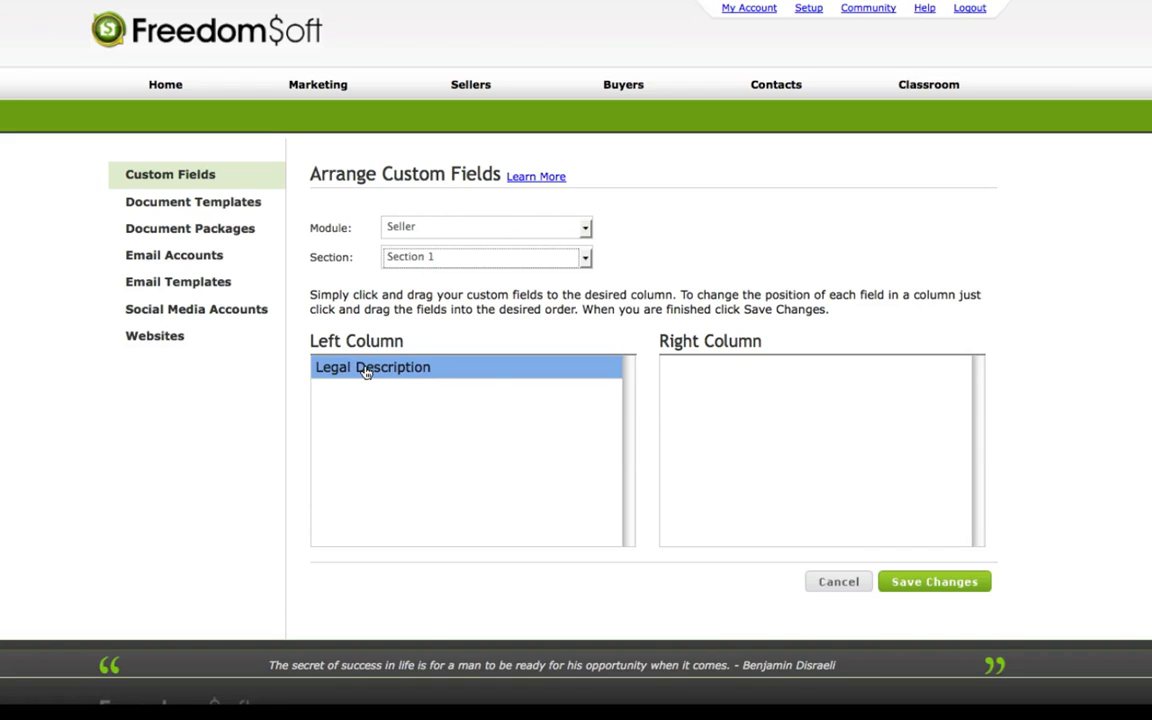
click(400, 377)
drag(518, 383, 656, 387)
drag(578, 370, 899, 346)
drag(578, 378, 738, 381)
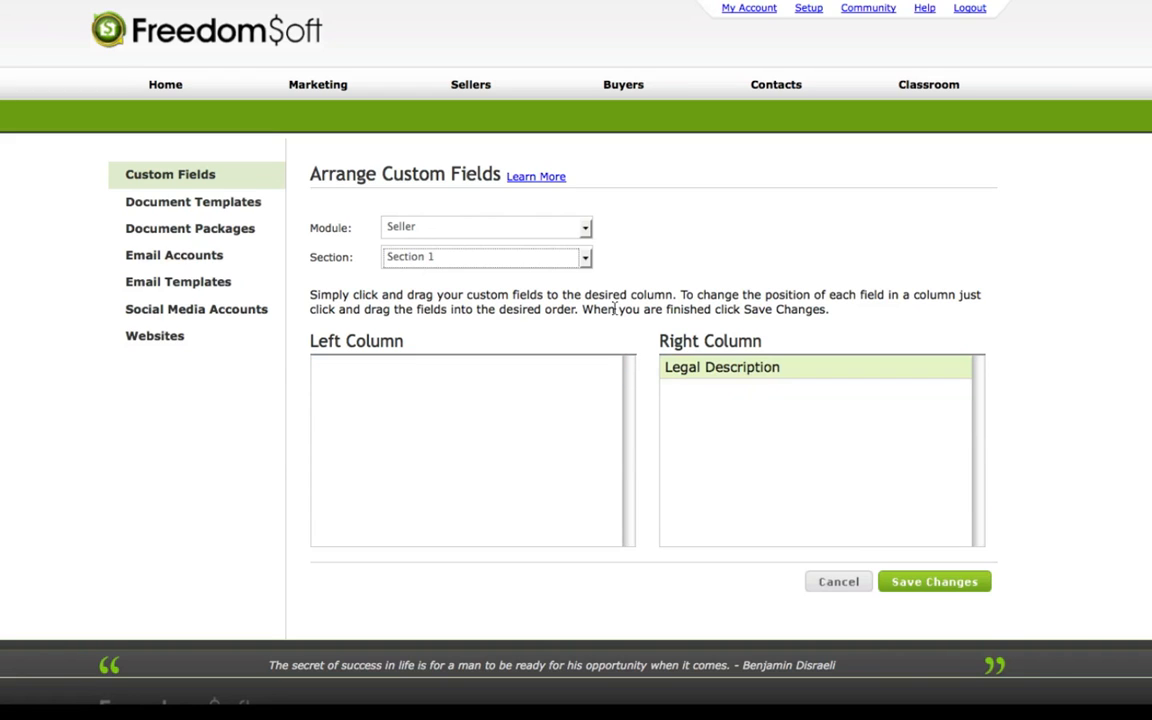
Step: Rearrange seller Section 5 so Yes/No ends the left column and the right column reads Email, Custom, Country, Date; return to the field list
click(586, 259)
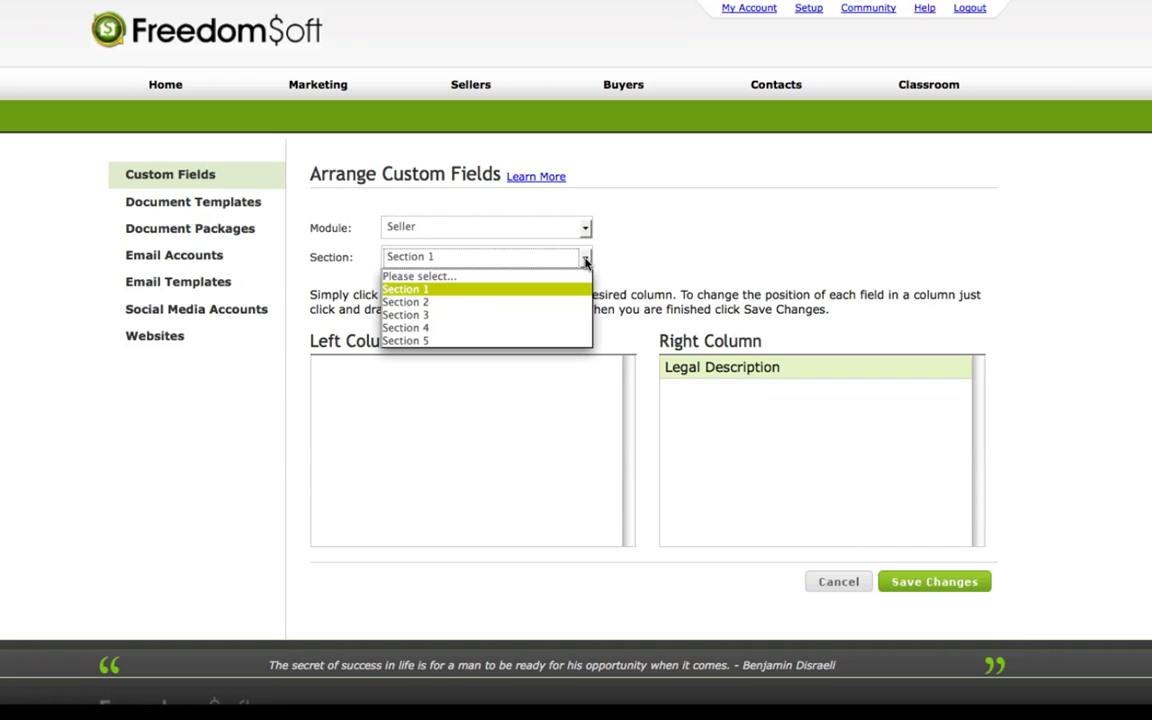
click(547, 341)
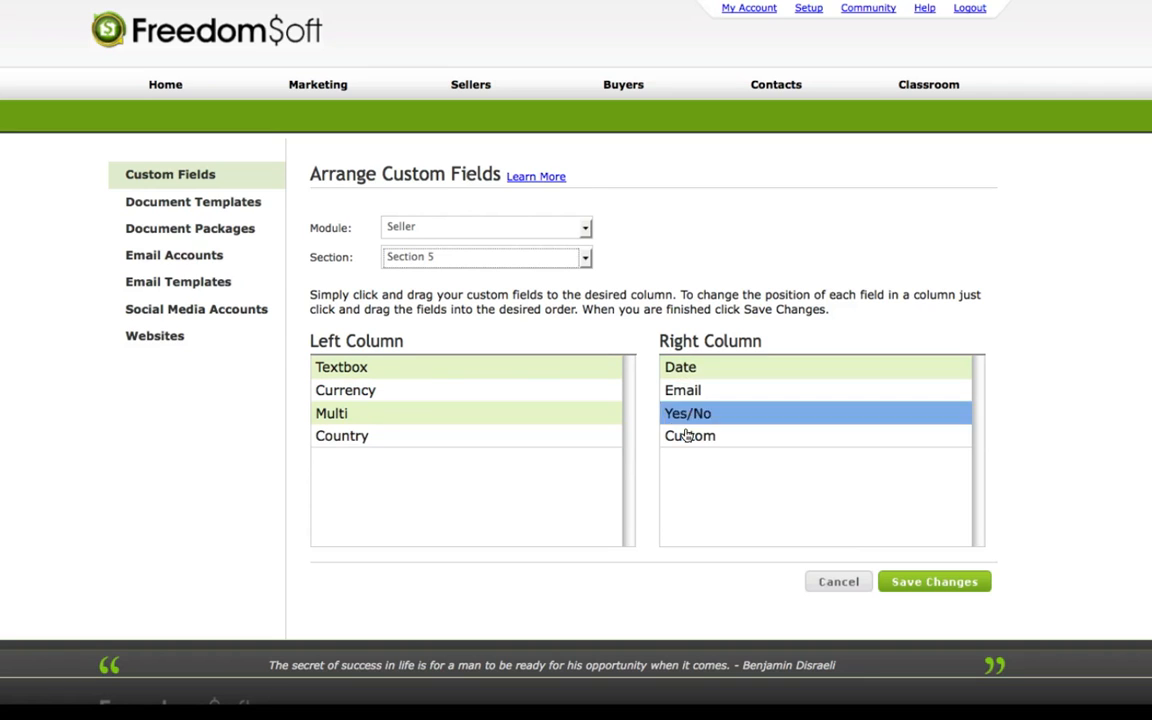
drag(699, 378, 702, 458)
drag(694, 391, 716, 460)
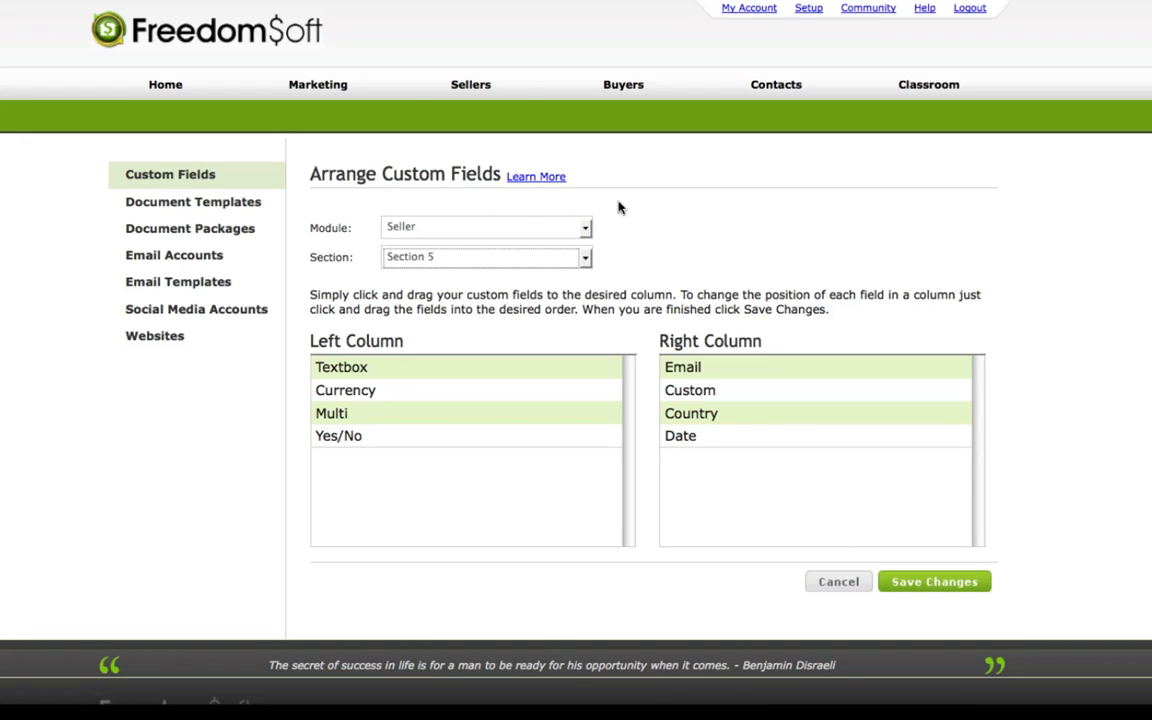
click(199, 174)
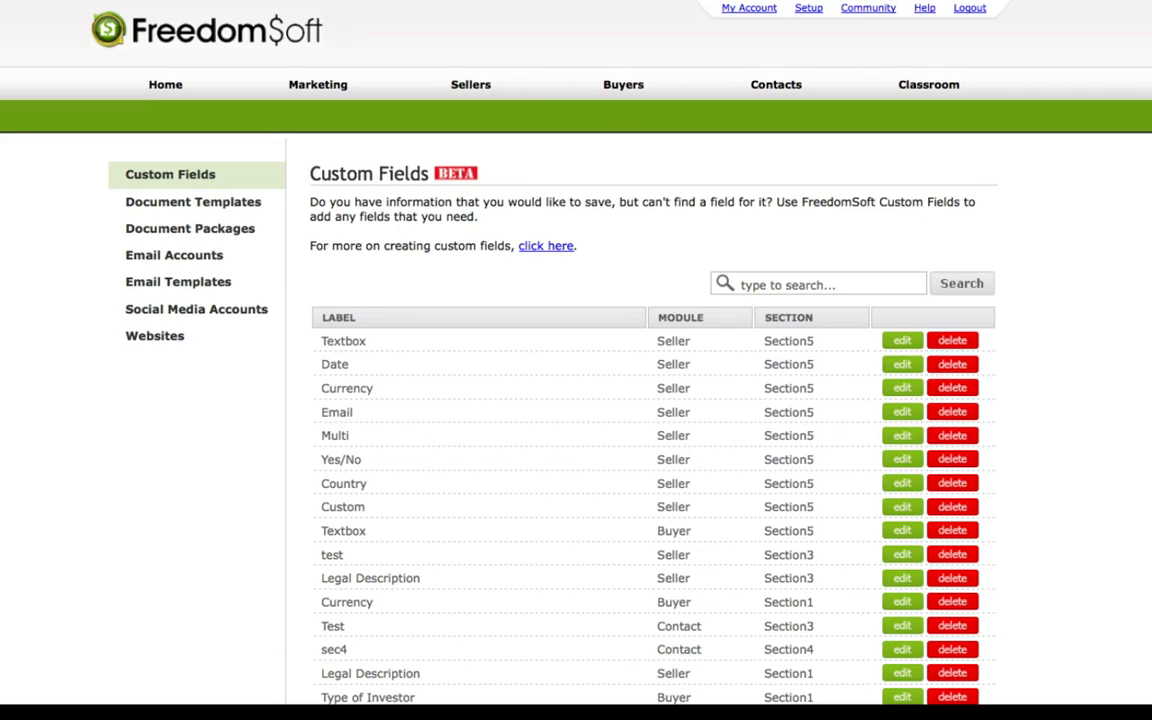
scroll(576, 400, down, 2)
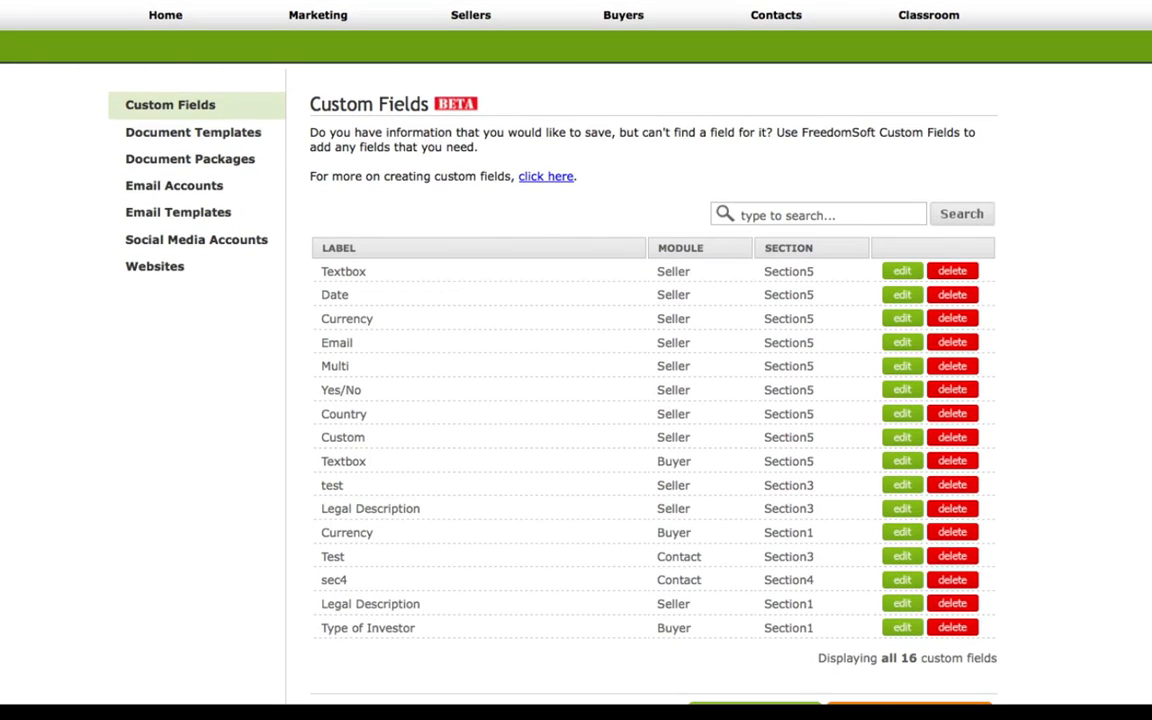